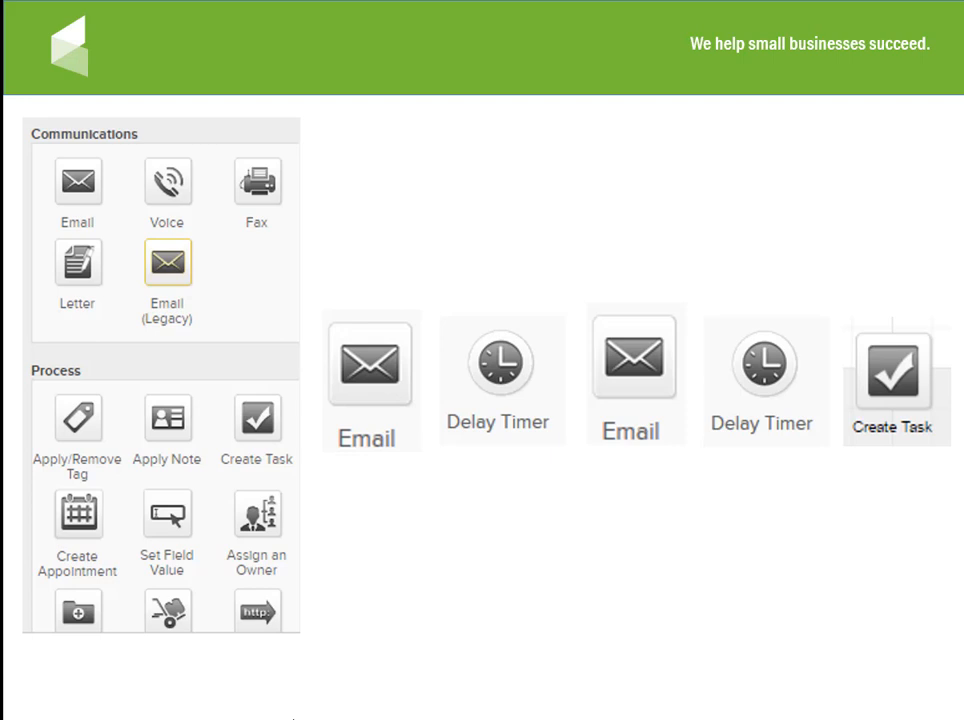
key(Right)
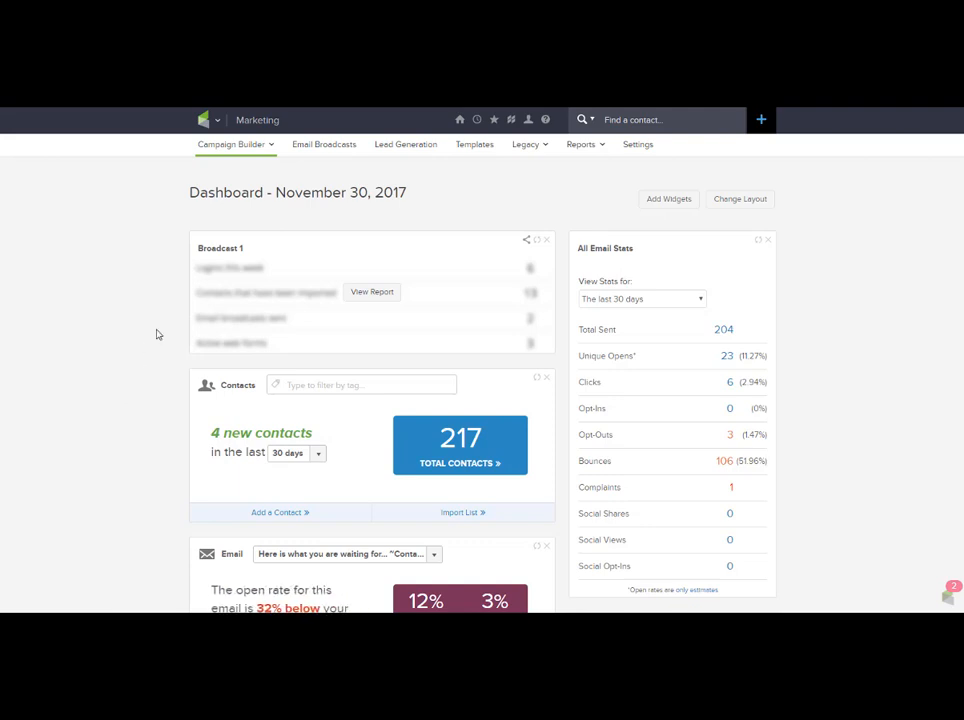
Step: Create a new campaign in the Campaign Builder and name it "Sign up for my newsletter"
click(205, 120)
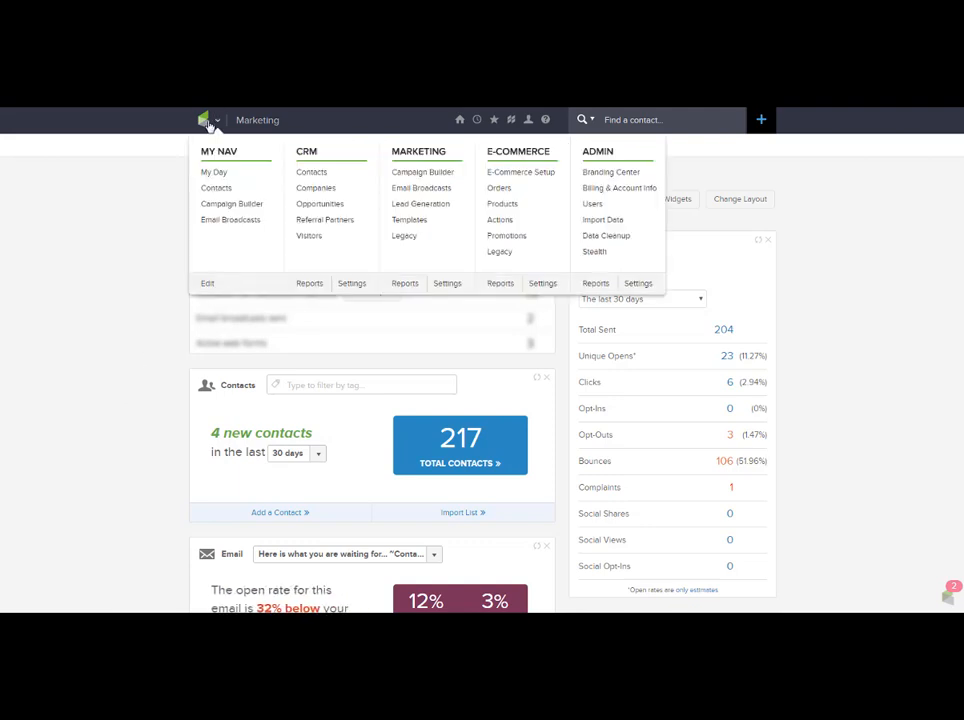
click(430, 173)
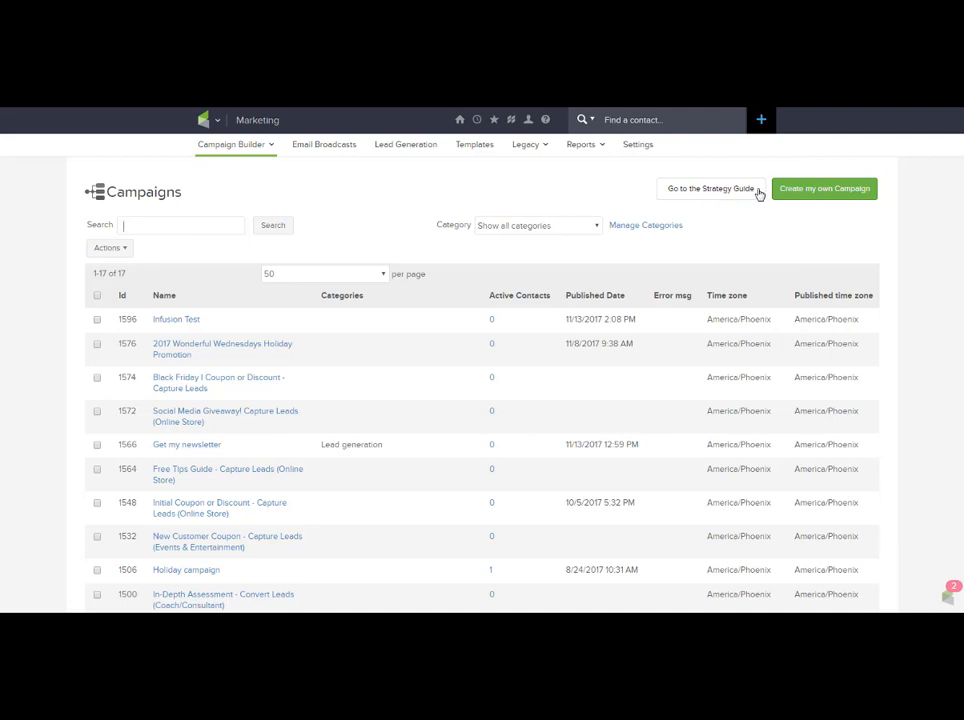
click(814, 190)
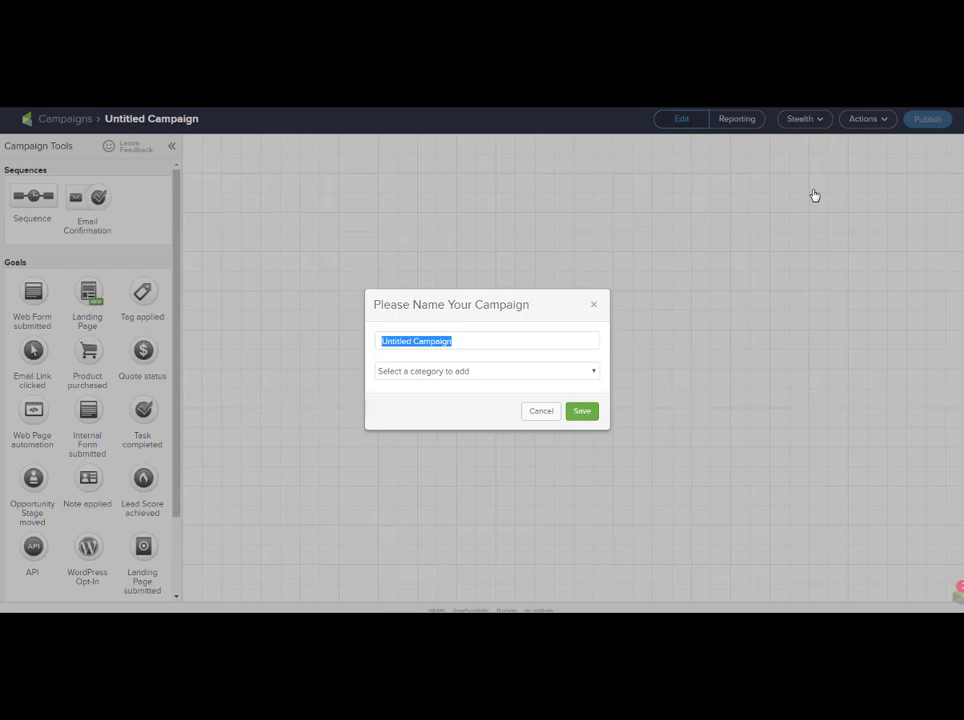
text(Sign up for my newsletter)
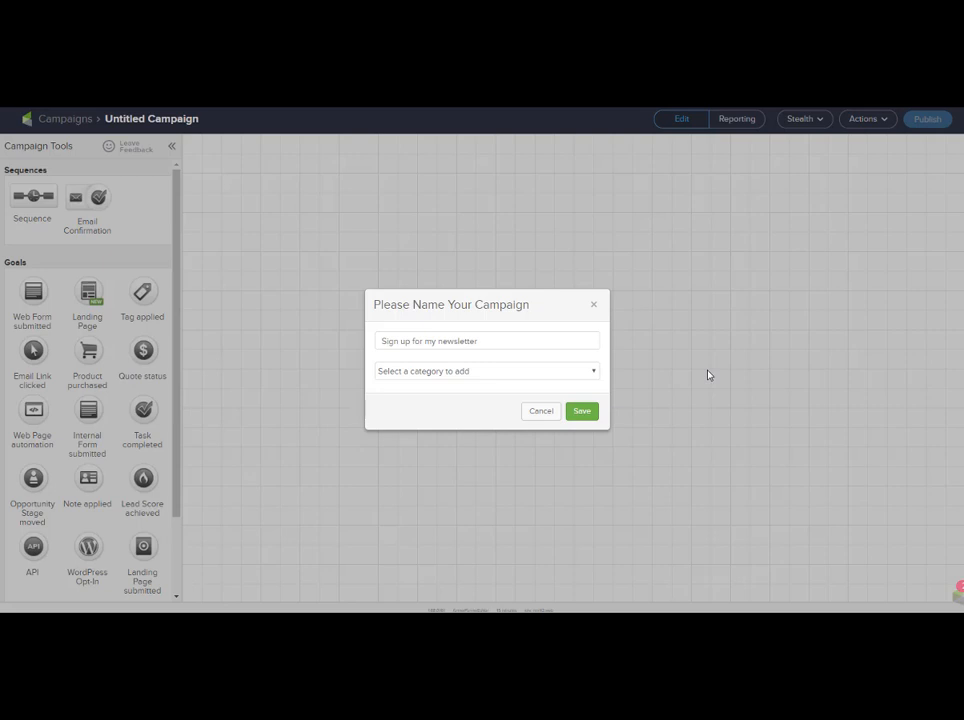
click(583, 414)
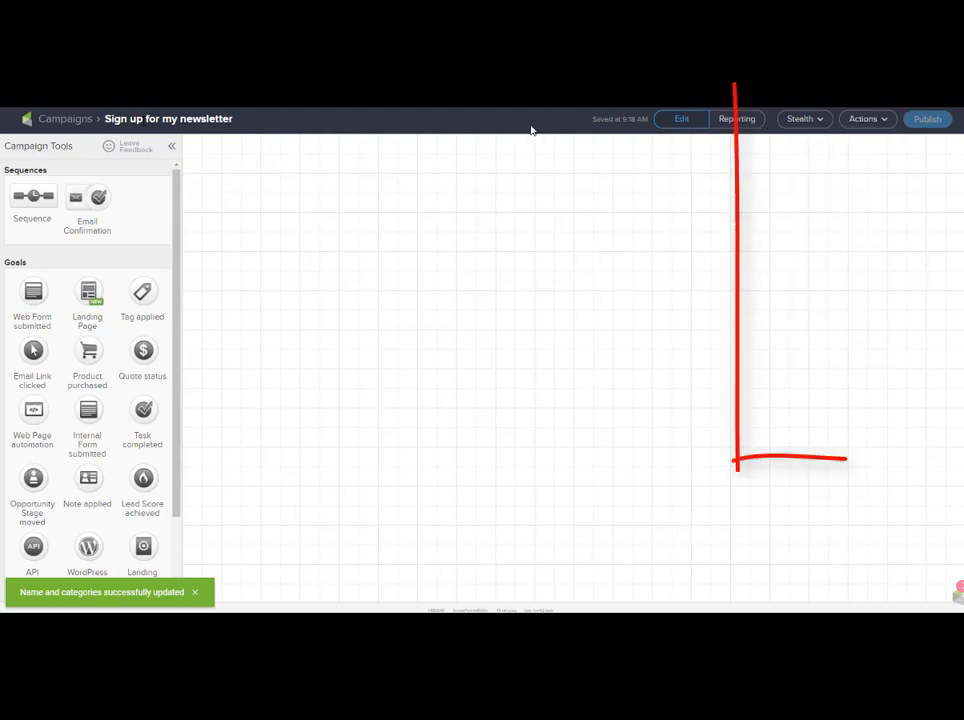
mouse_move(887, 121)
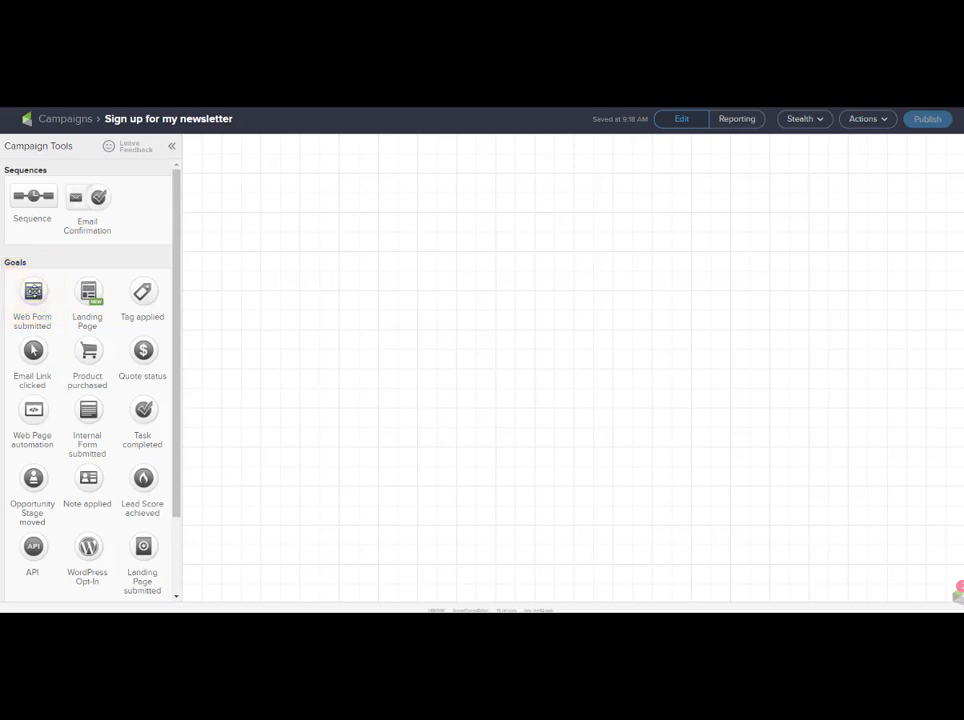
Step: Add a Web Form submitted goal to the campaign canvas and name it "Newsletter sign up"
drag(33, 291, 270, 272)
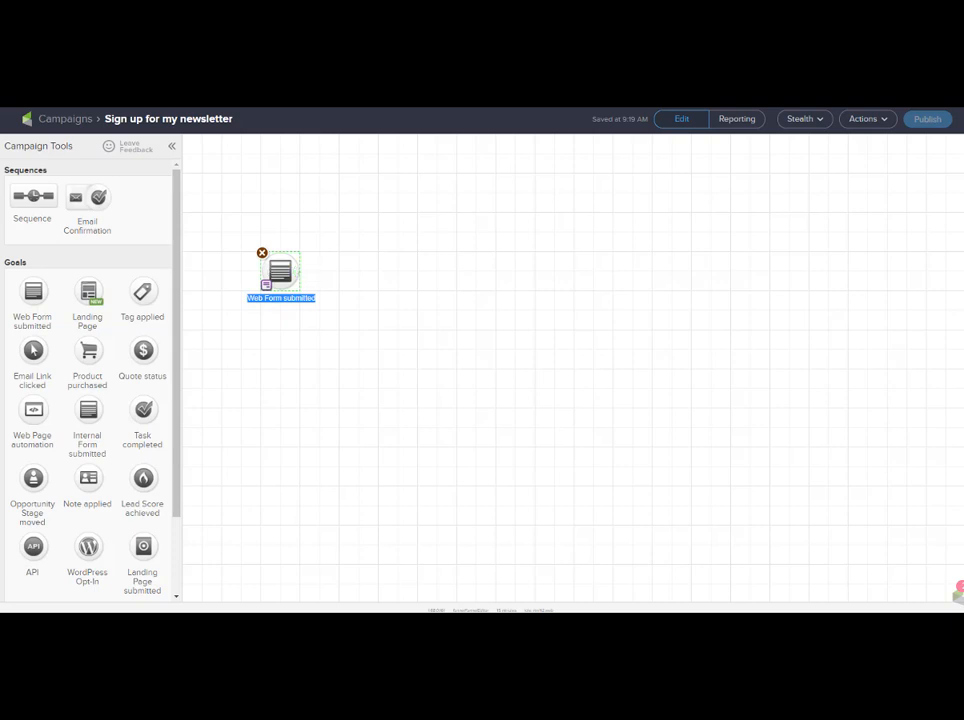
text(Newsletter sign up)
key(Return)
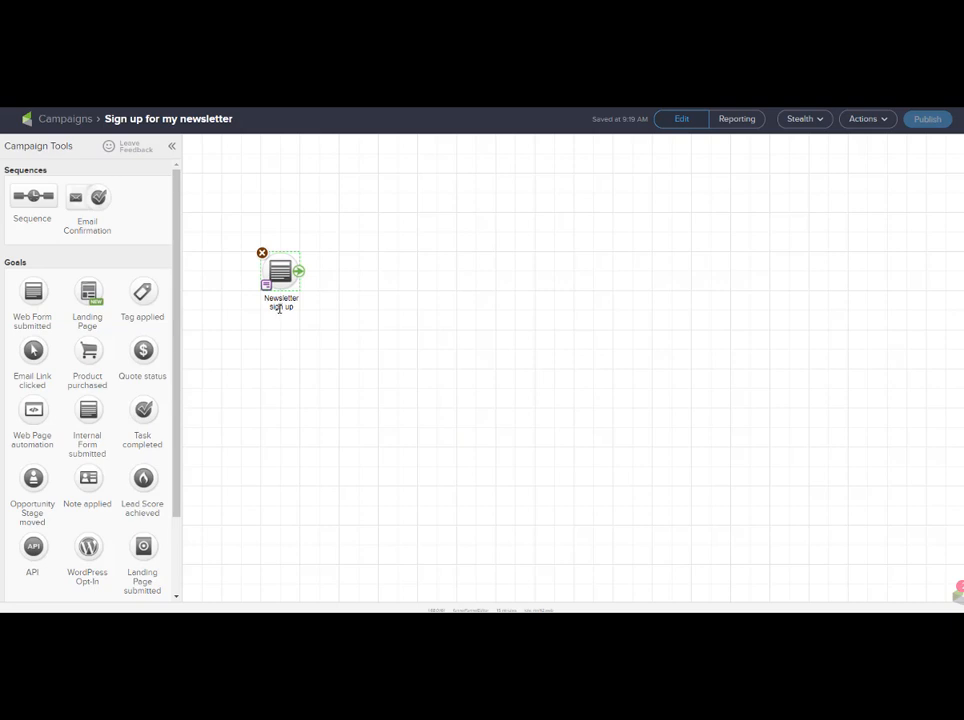
drag(215, 222, 330, 341)
Step: Place a sequence beside the web form goal and name it "Welcome and more"
drag(28, 194, 343, 272)
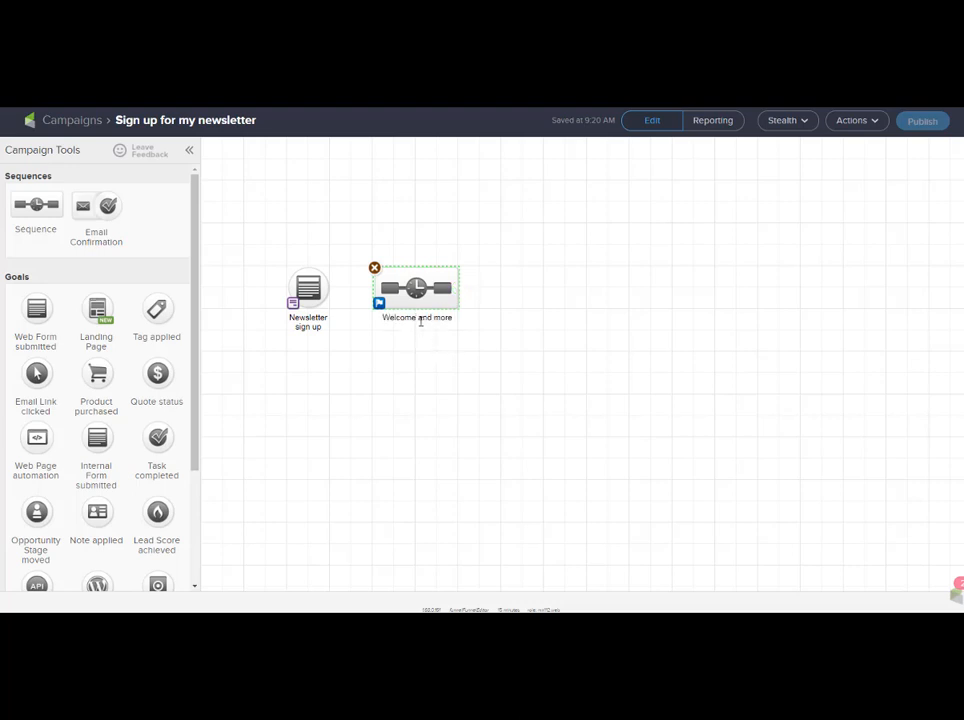
double_click(421, 318)
Step: Connect the Newsletter sign up goal to the Welcome and more sequence
drag(263, 252, 338, 336)
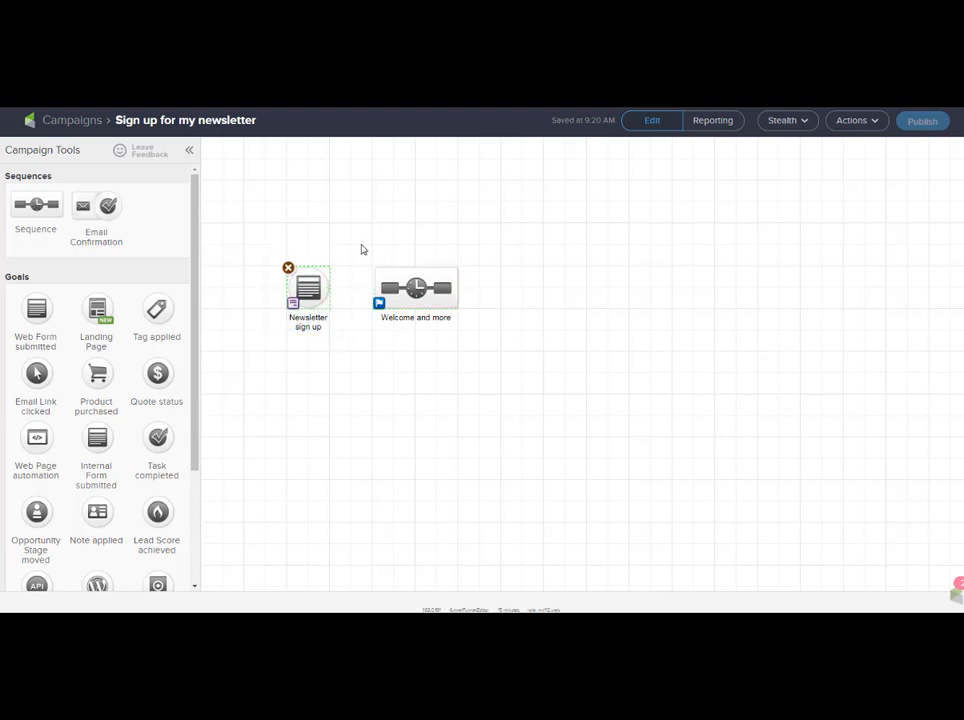
drag(361, 246, 468, 370)
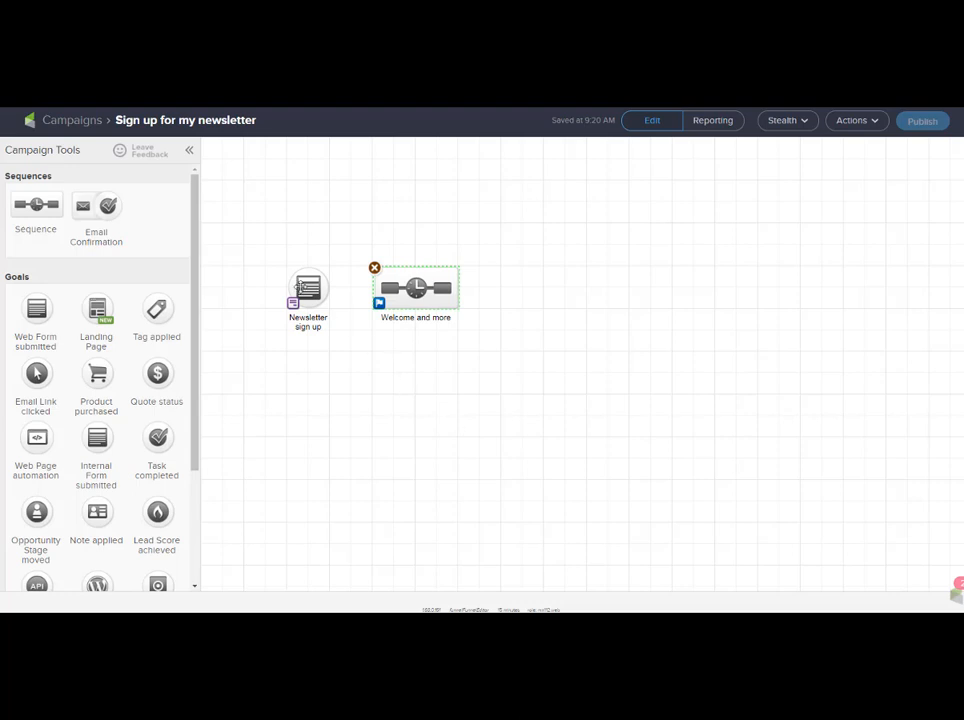
drag(266, 247, 333, 334)
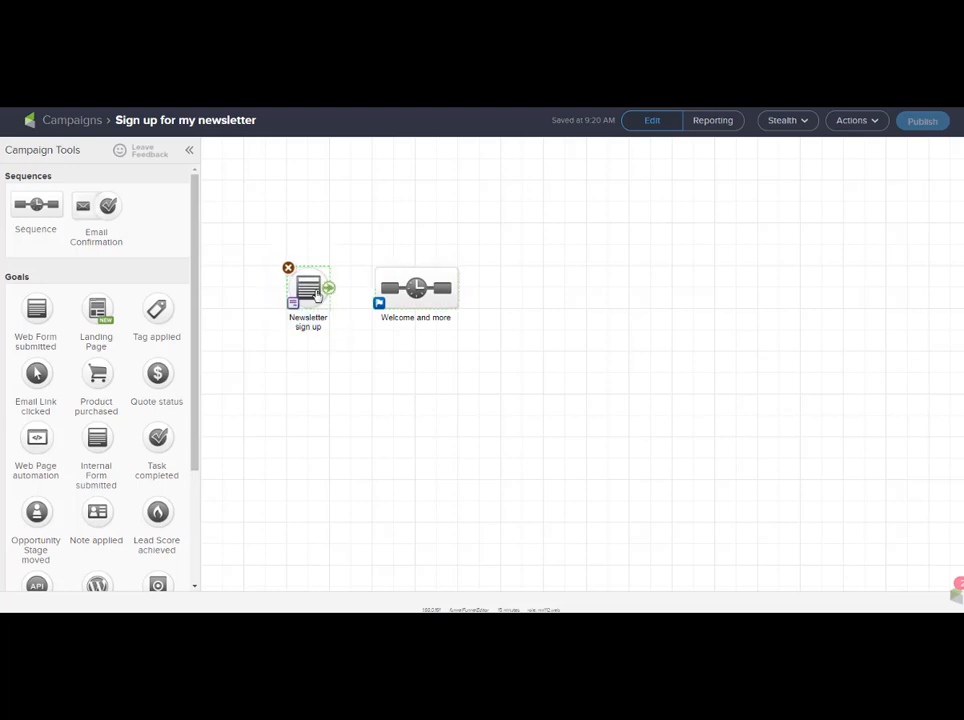
mouse_move(326, 292)
mouse_move(328, 291)
mouse_down()
mouse_move(362, 300)
mouse_move(414, 288)
mouse_up()
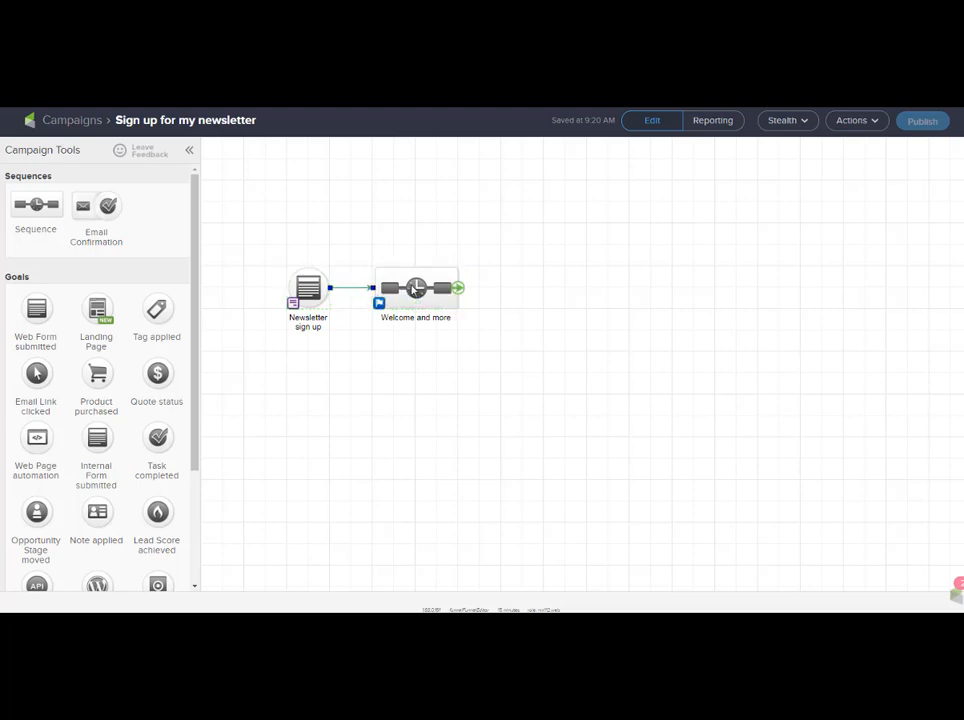
drag(244, 240, 488, 368)
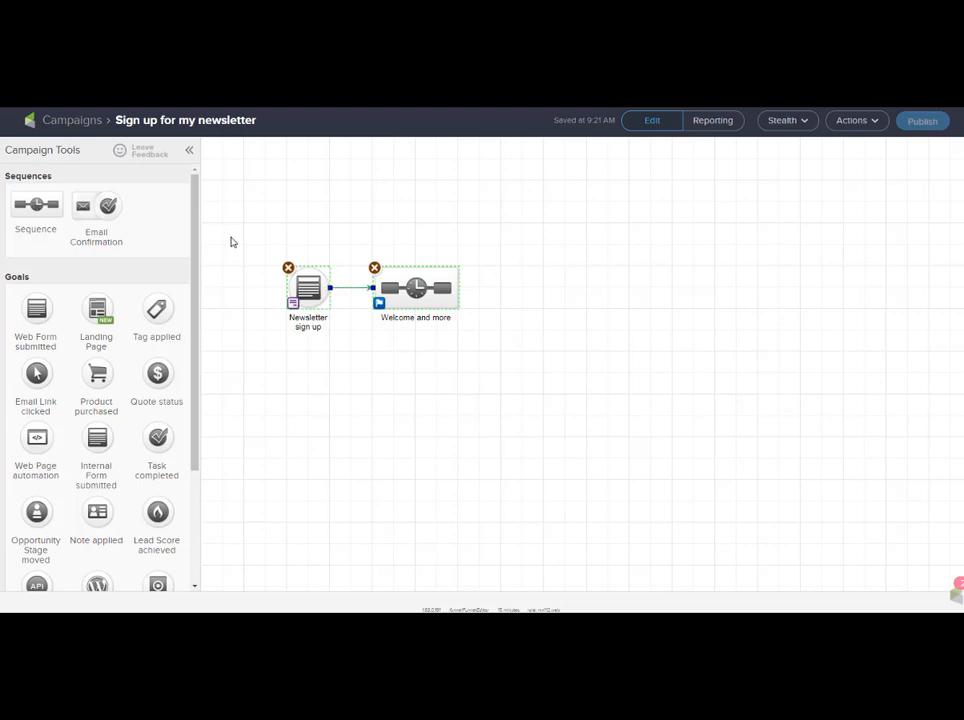
drag(231, 240, 361, 349)
drag(356, 242, 491, 359)
drag(262, 222, 479, 367)
click(732, 436)
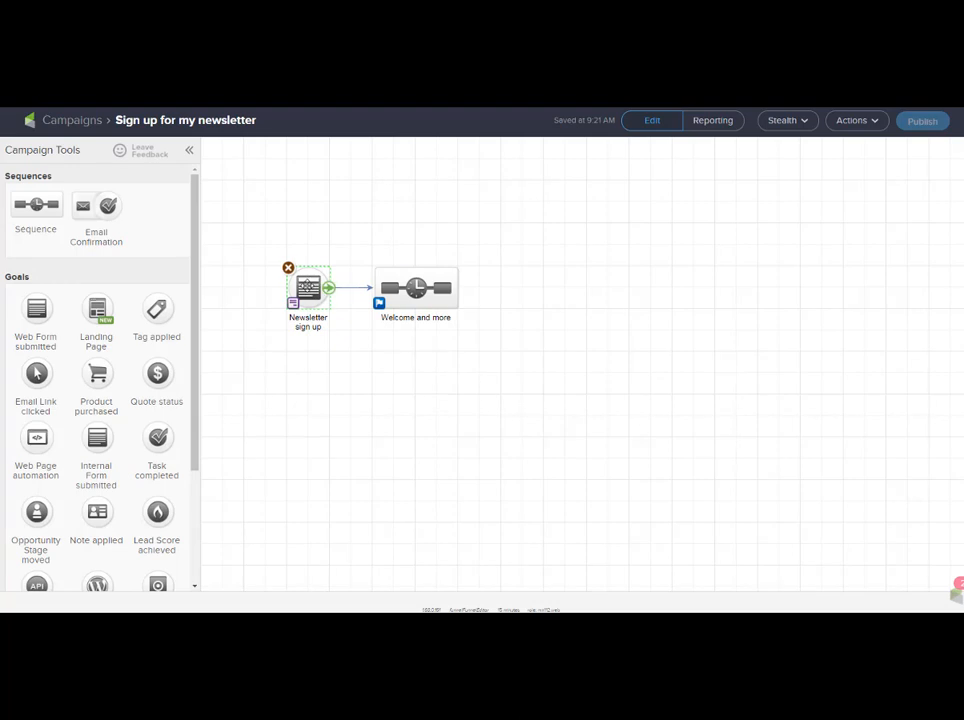
Step: Open the Newsletter sign up web form and add the title "Newsletter Sign Up" above its fields, with a 15 px spacer below it
double_click(310, 290)
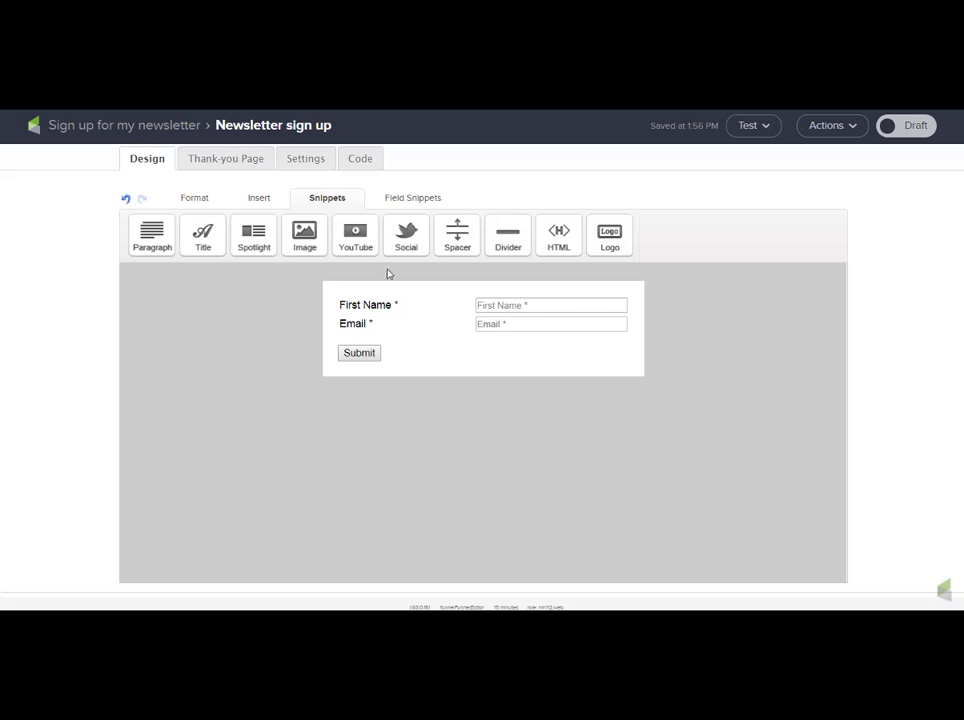
drag(204, 236, 370, 302)
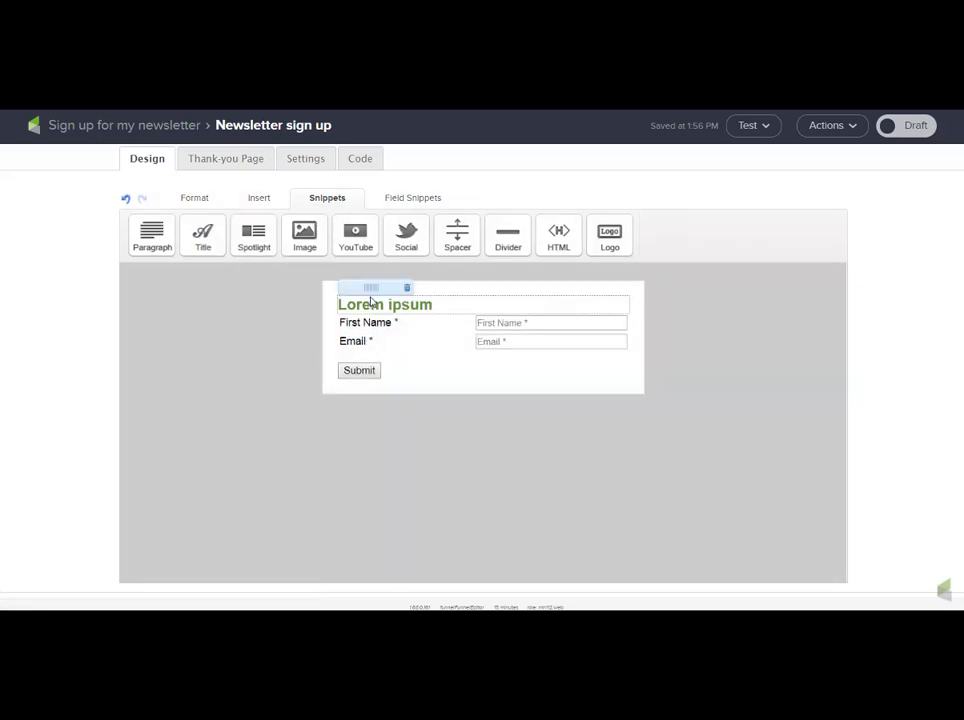
drag(441, 303, 332, 306)
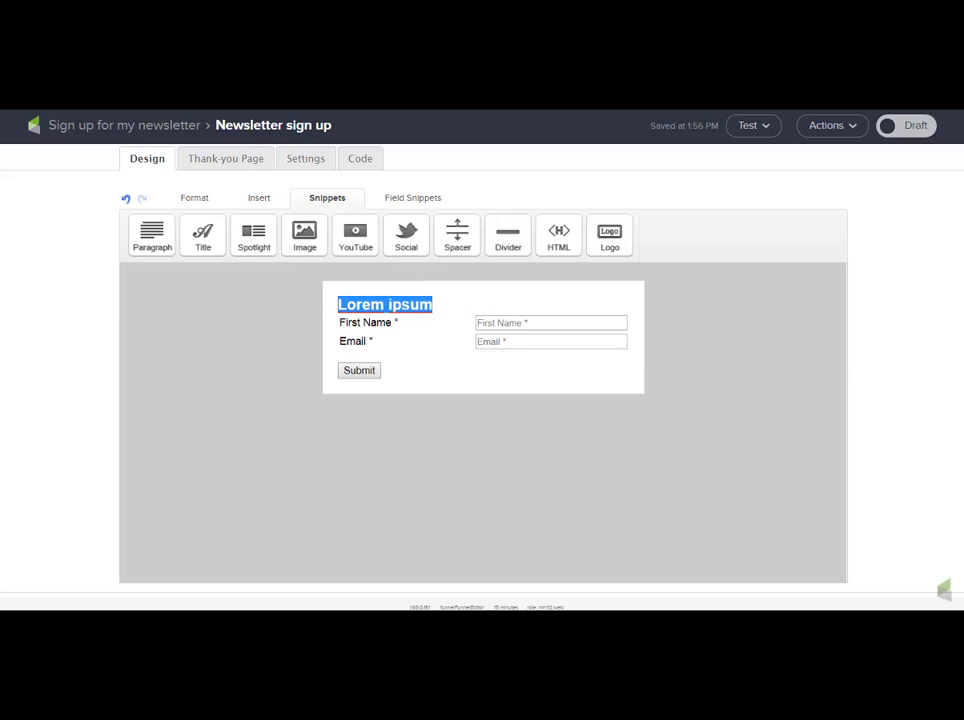
text(Newsletter Sign Up)
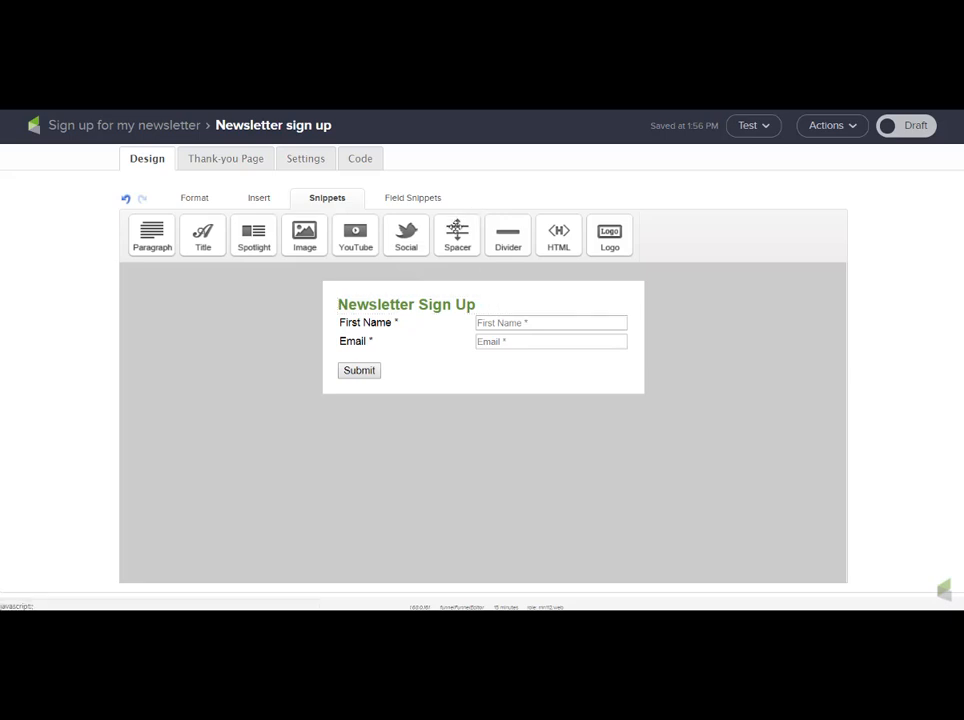
drag(457, 235, 392, 323)
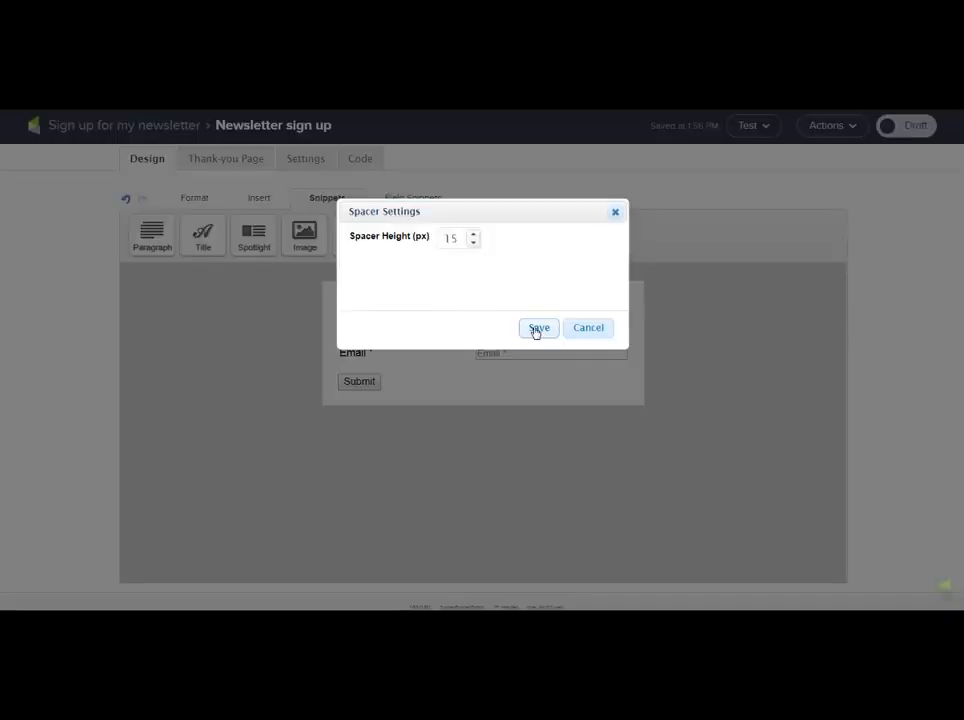
click(538, 328)
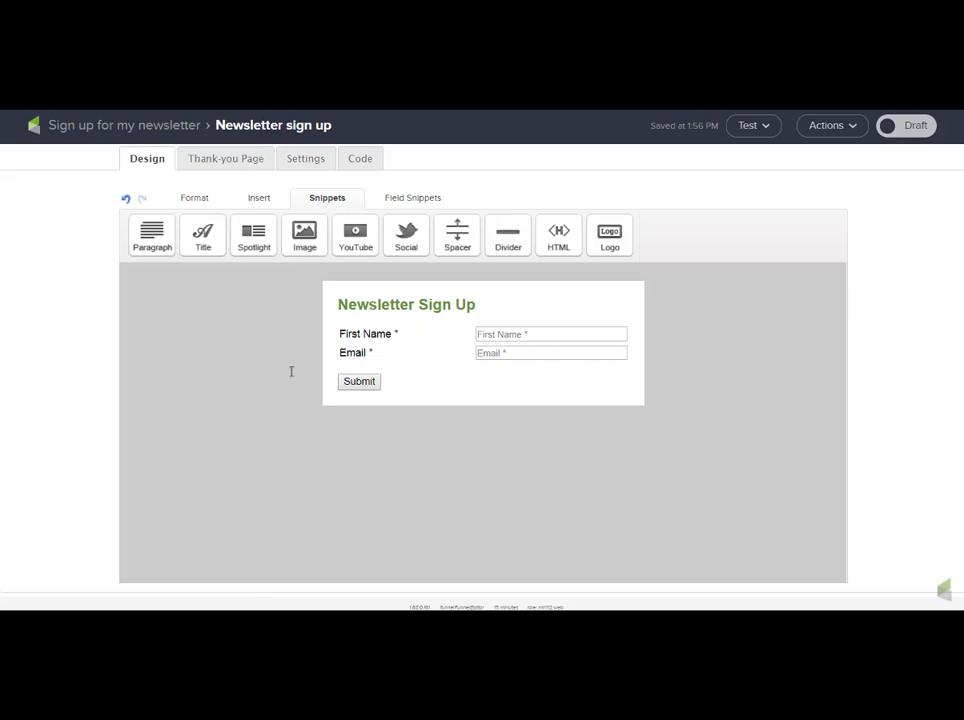
Step: Show the Last Name in the form's name field settings, save, and display the available field snippets
mouse_move(357, 319)
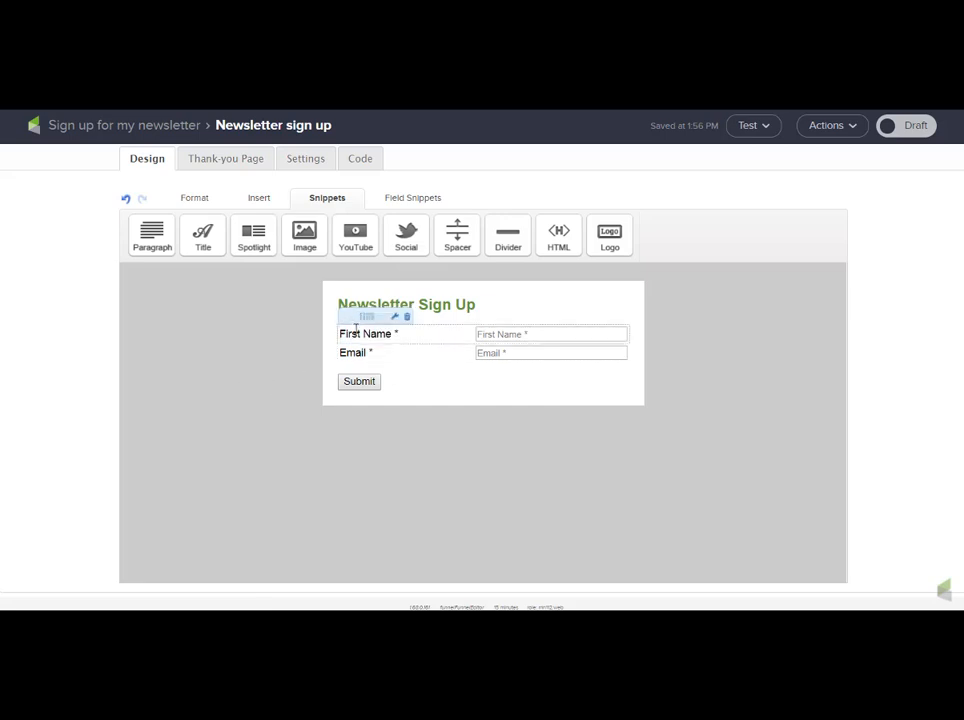
double_click(356, 329)
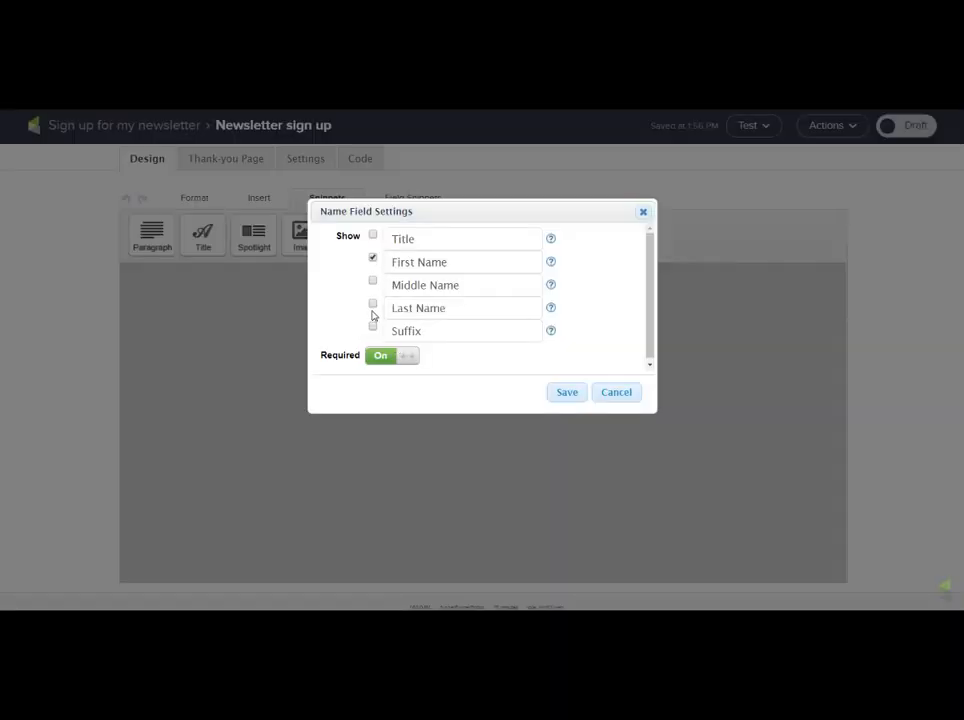
click(373, 306)
click(561, 394)
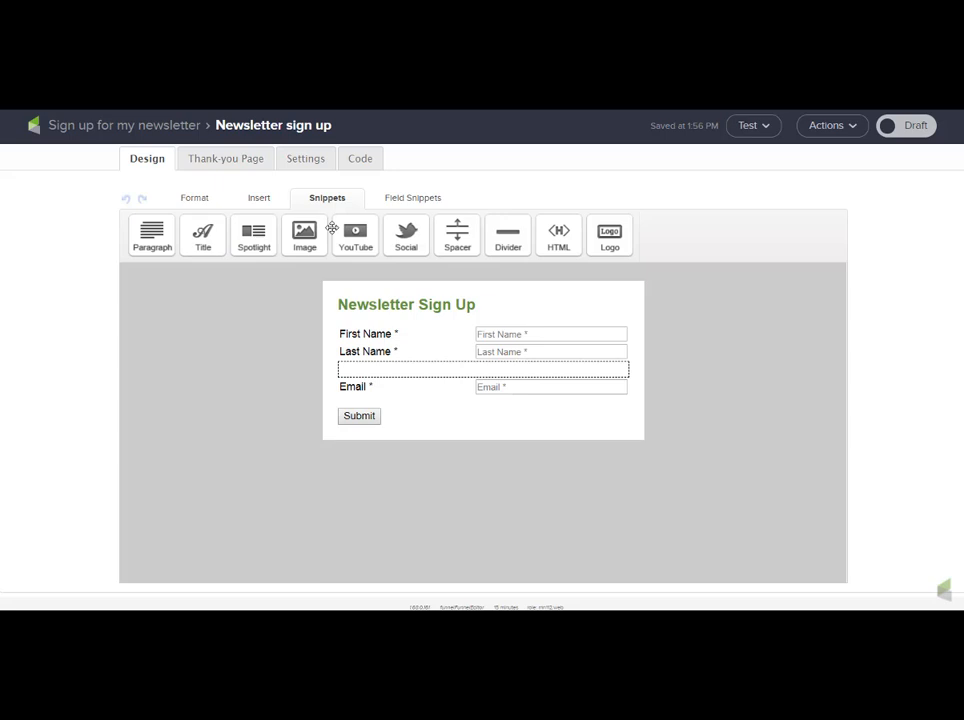
click(402, 199)
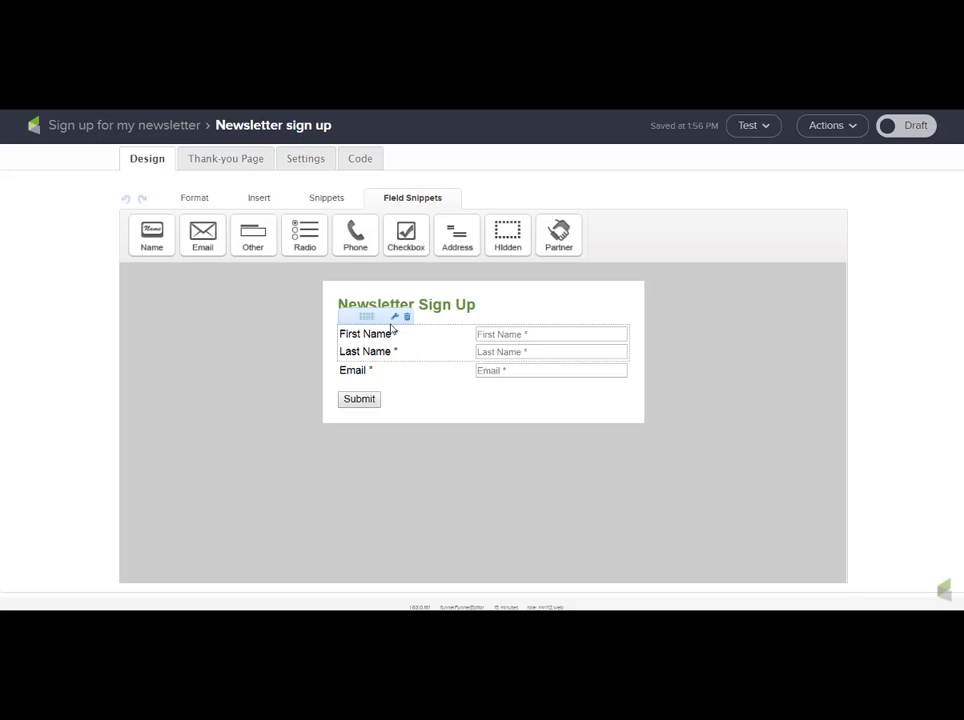
Step: Change the form's submit button label to "Sign up now!" and check the alignment options
mouse_move(355, 403)
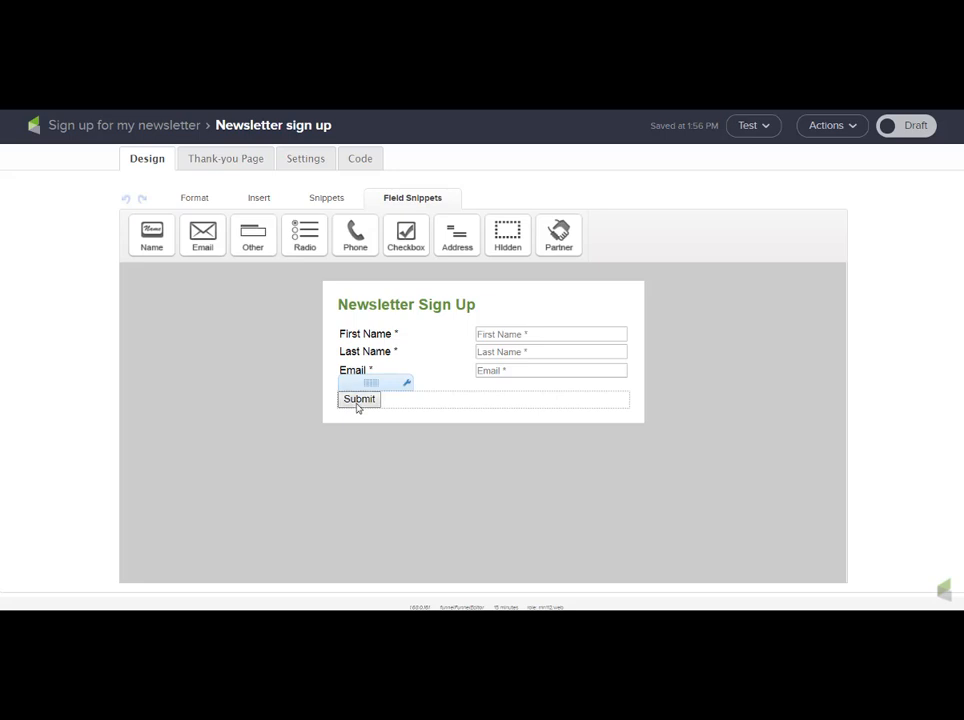
double_click(357, 403)
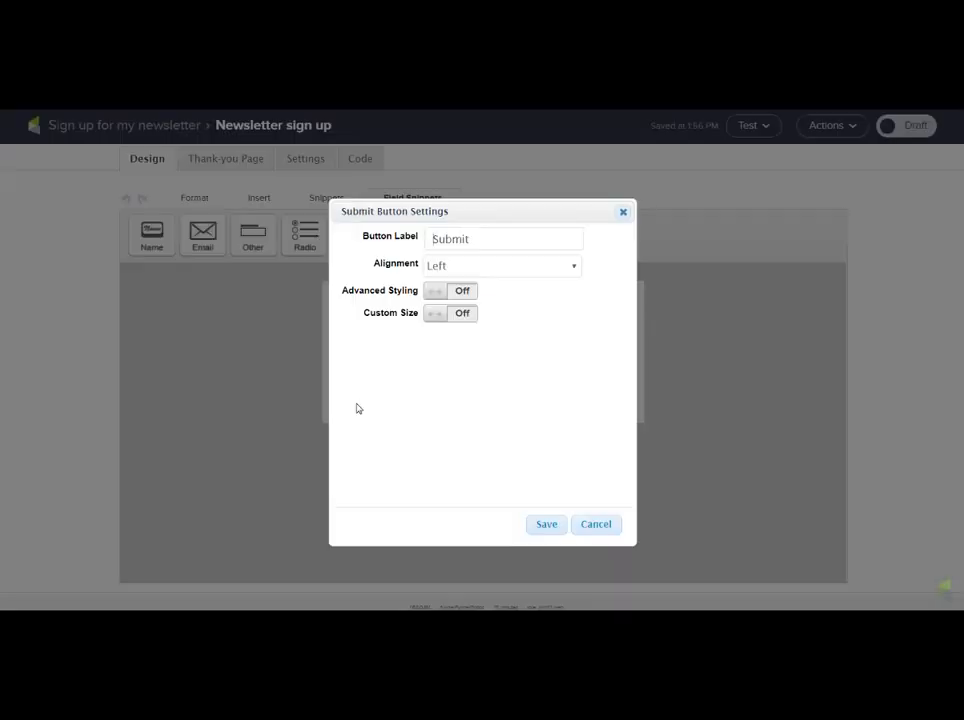
drag(477, 241, 402, 241)
text(Sign up)
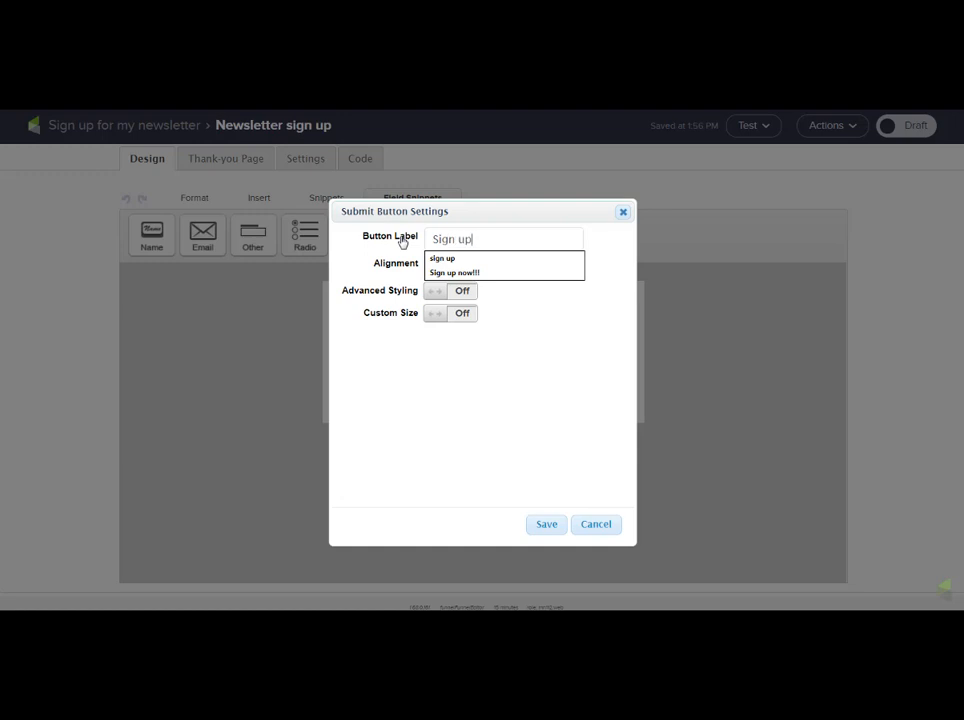
text( now!)
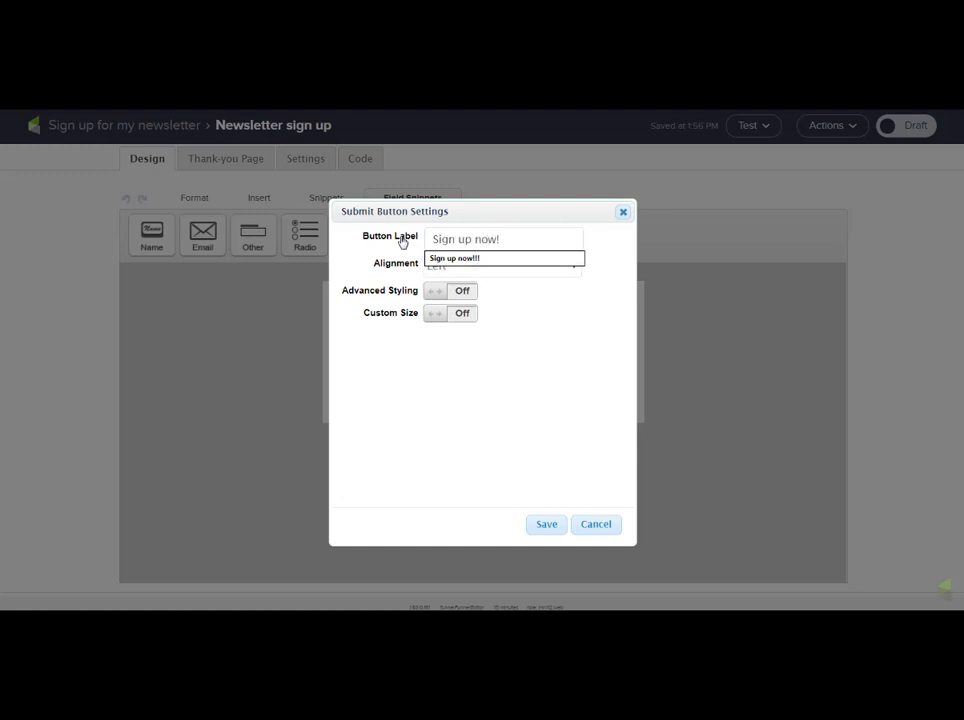
click(483, 346)
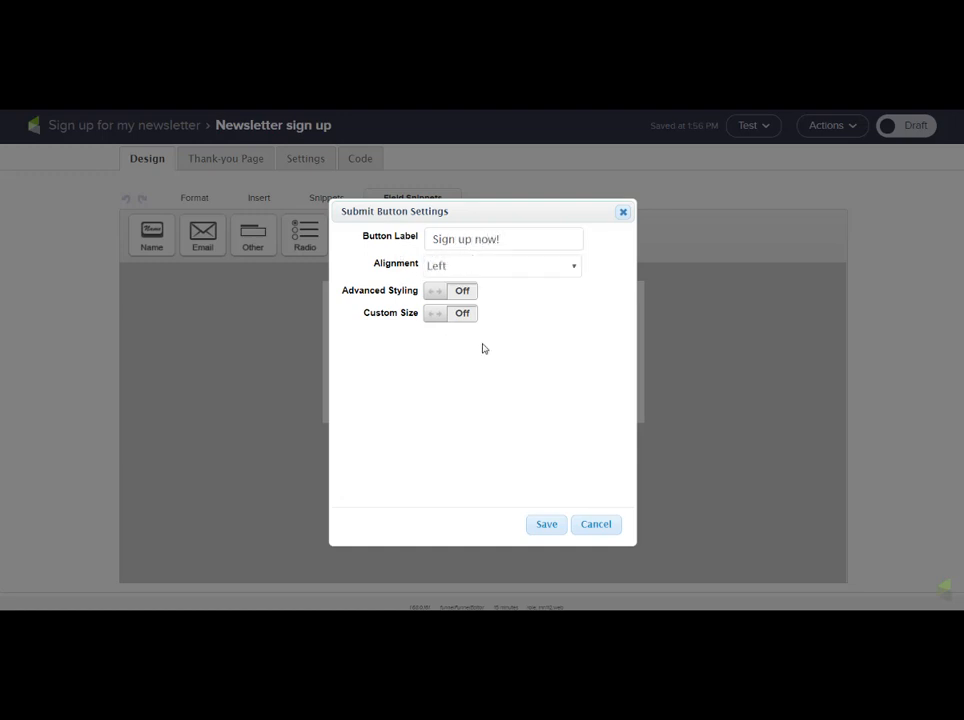
click(460, 266)
click(460, 266)
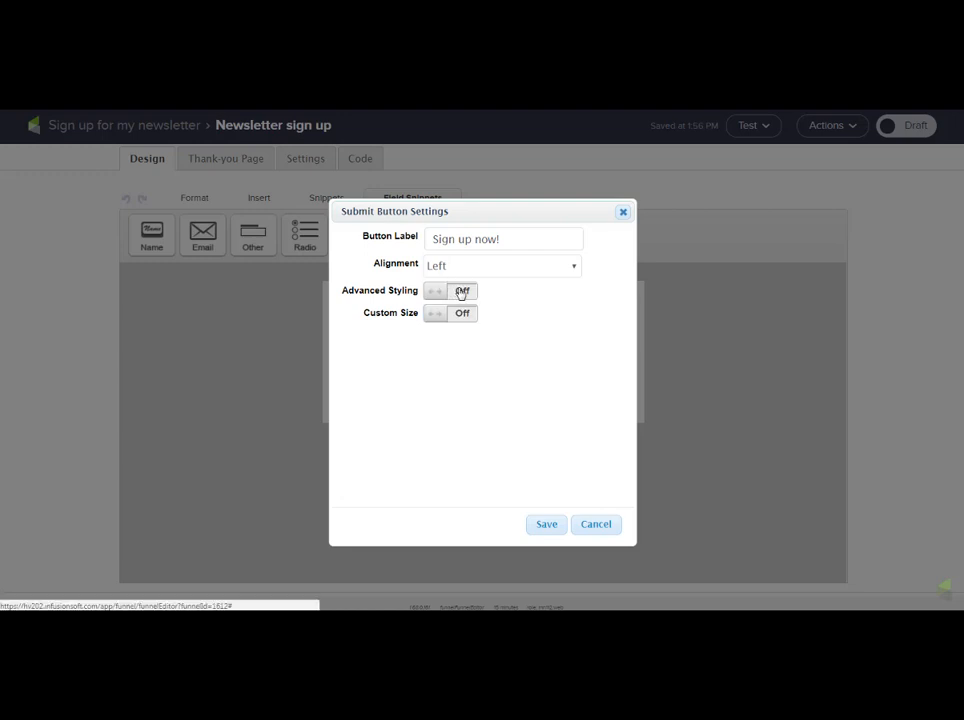
Step: Turn on advanced styling for the submit button with a green background and a custom size of 150 by 26, and save
click(461, 292)
click(453, 316)
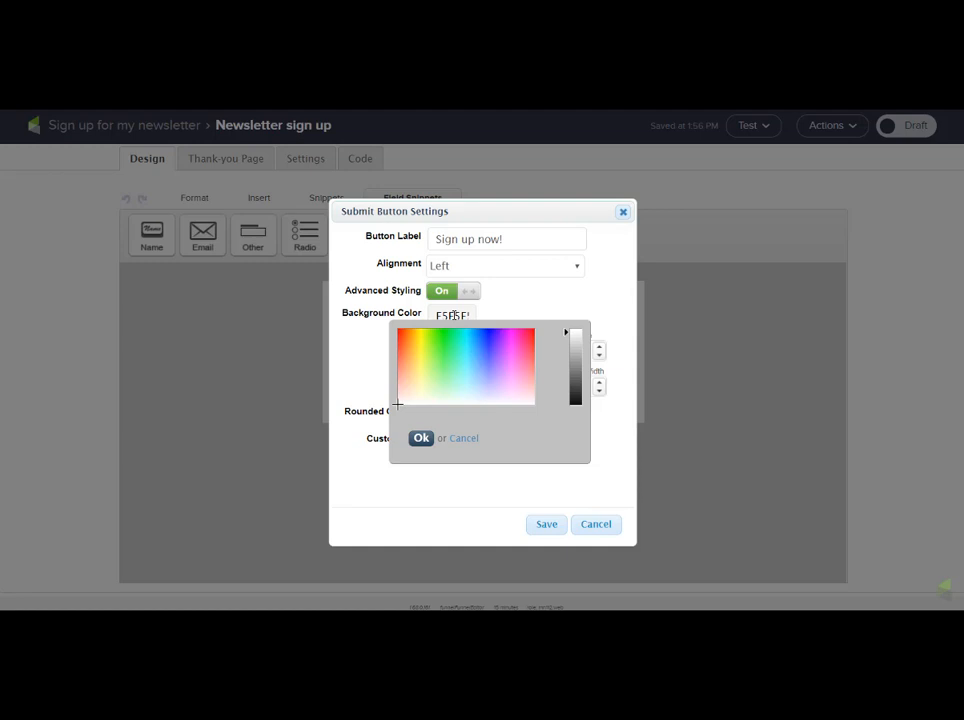
click(501, 360)
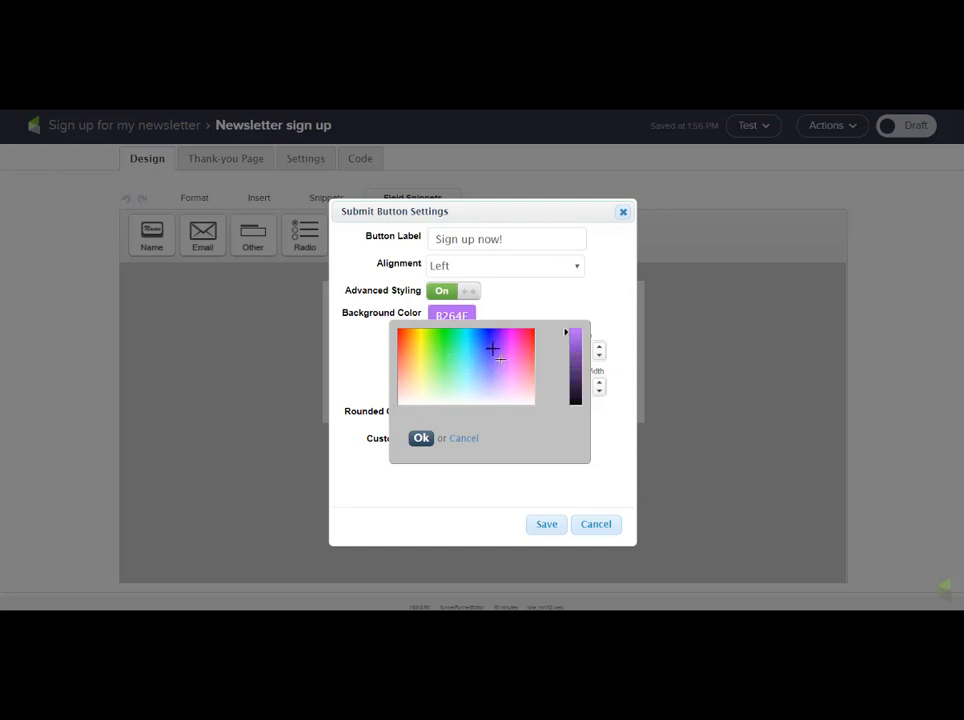
click(480, 354)
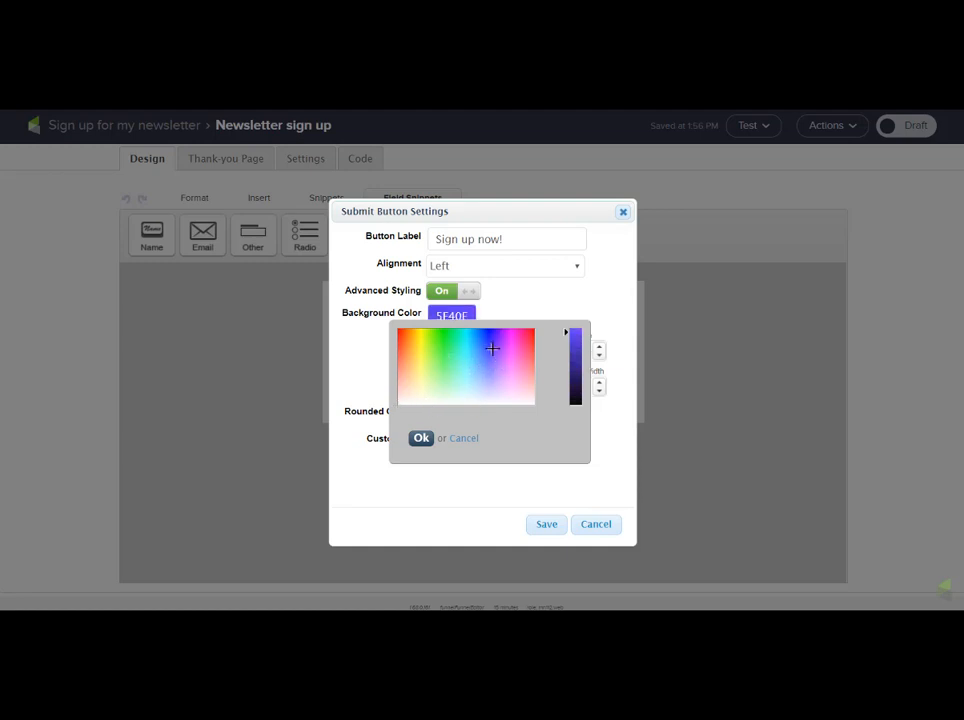
click(421, 438)
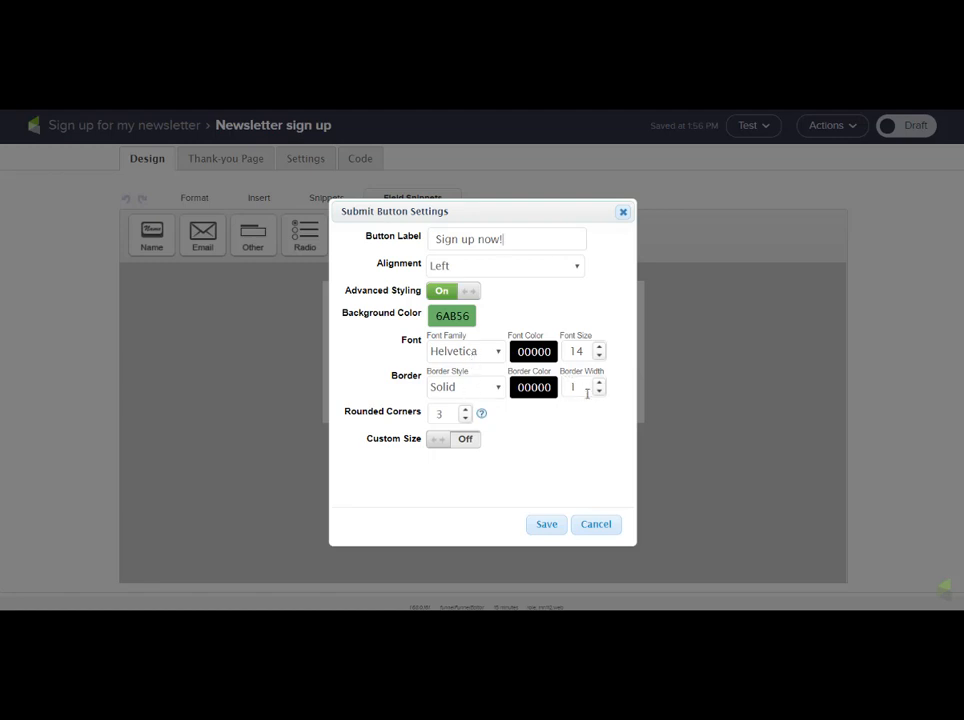
click(469, 443)
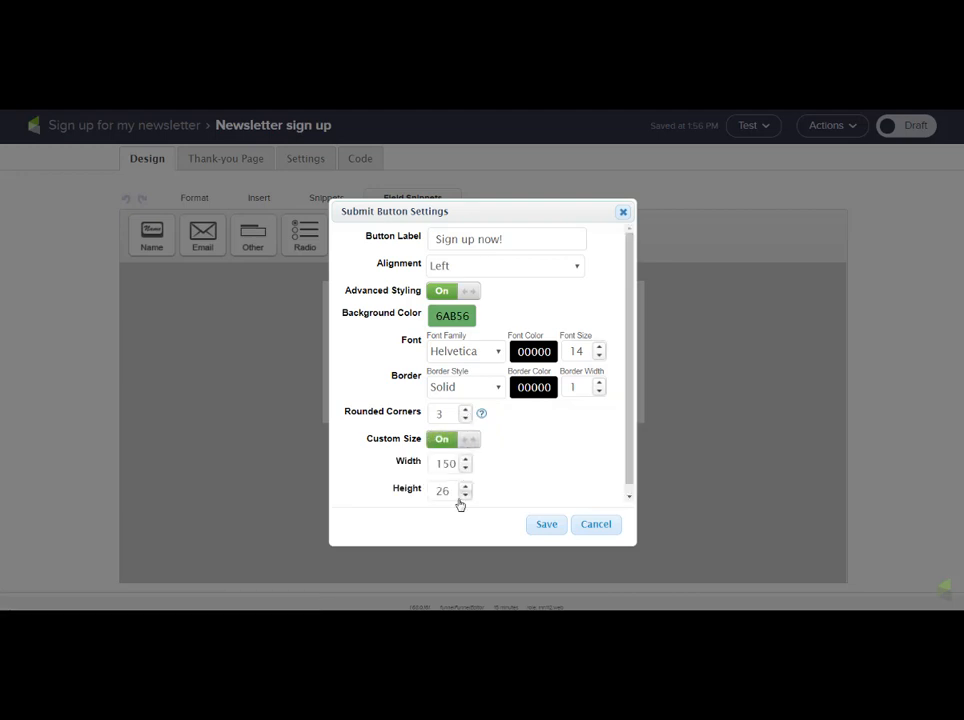
click(545, 524)
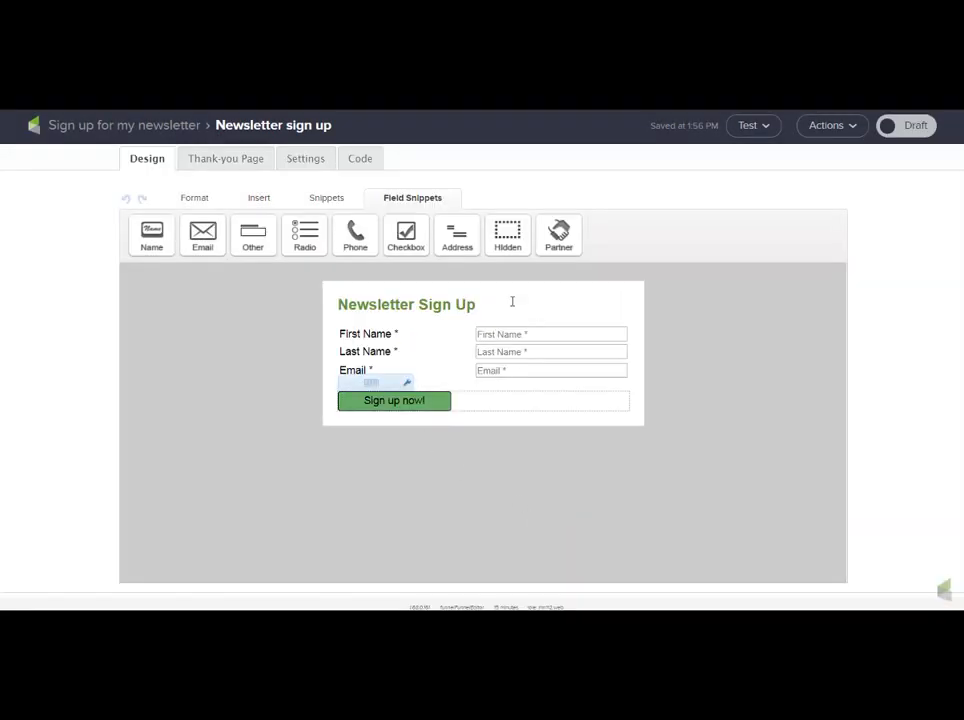
Step: Switch the Newsletter sign up web form from Draft to Ready
drag(491, 307, 308, 330)
click(240, 385)
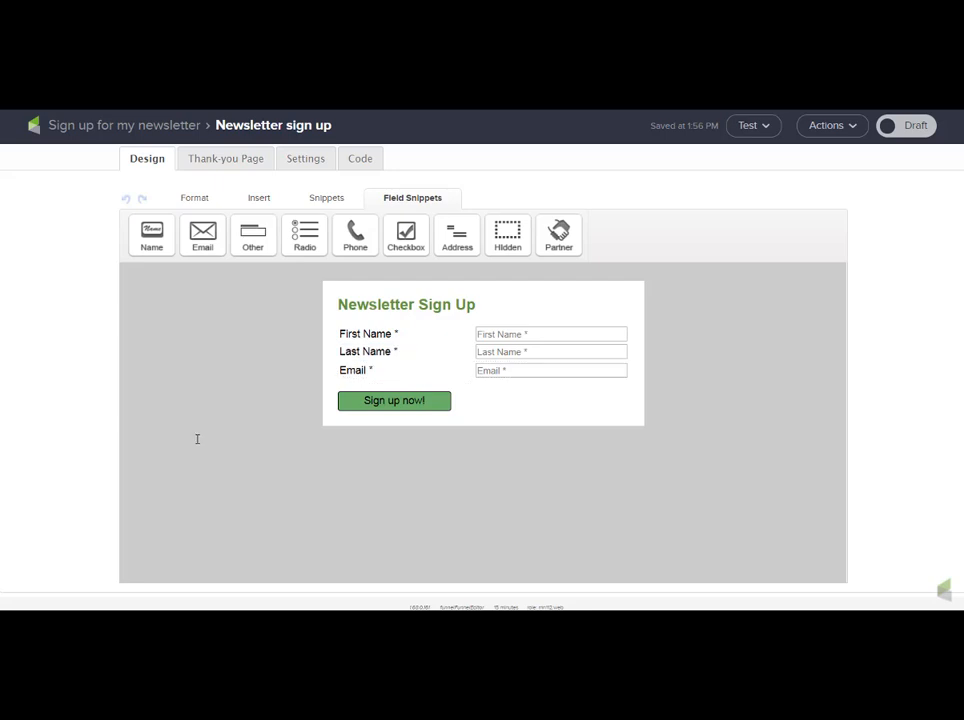
click(907, 128)
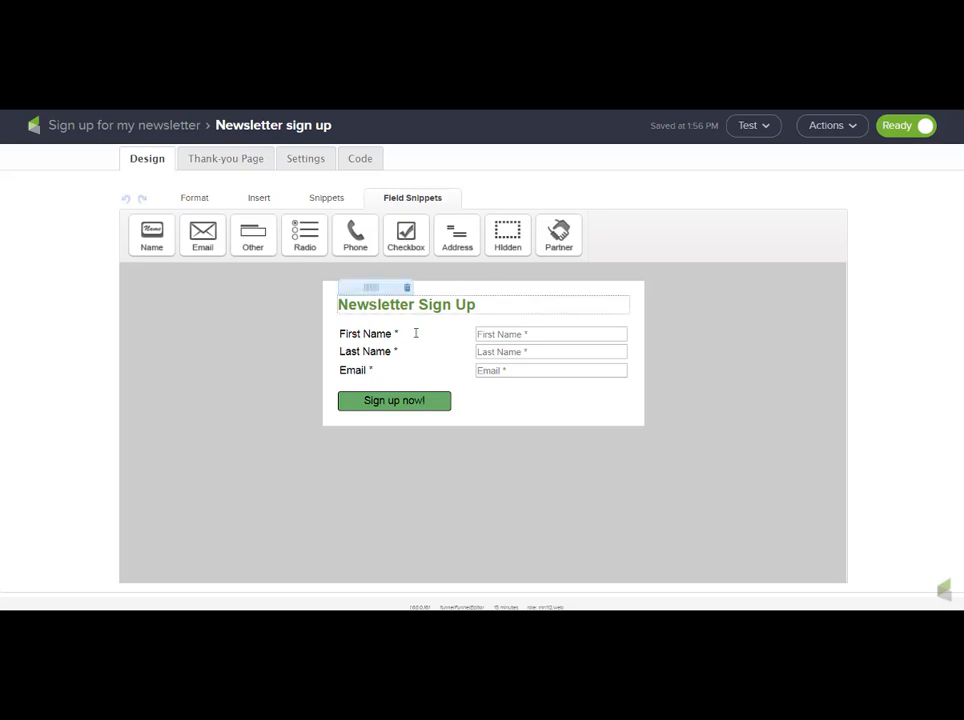
Step: Replace the header image on the form's thank-you page with infusionsoft.png, centred
click(242, 162)
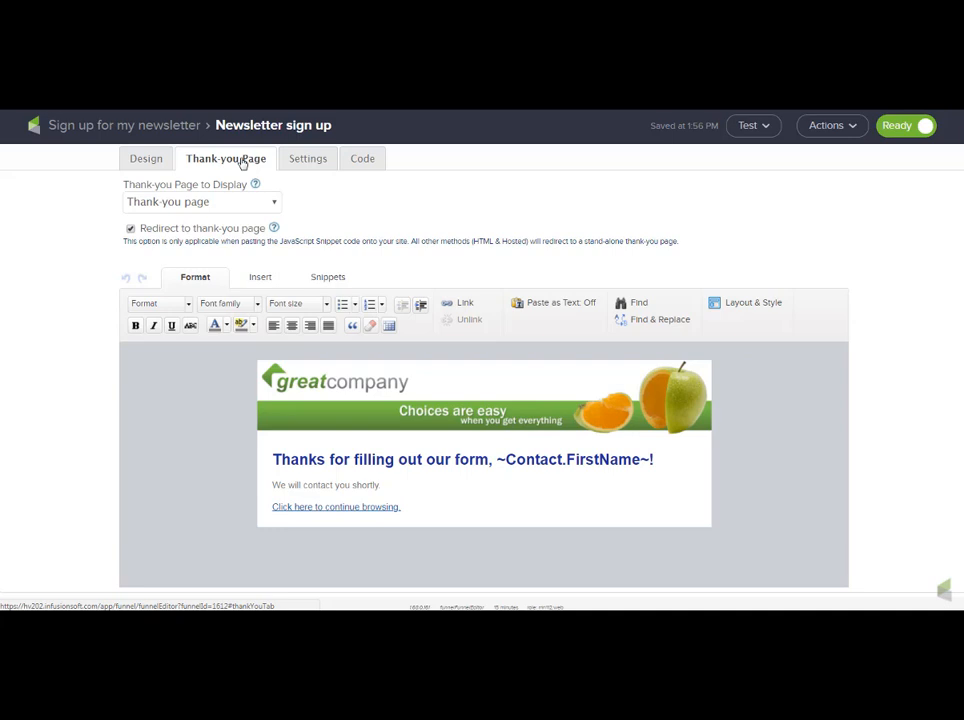
double_click(386, 388)
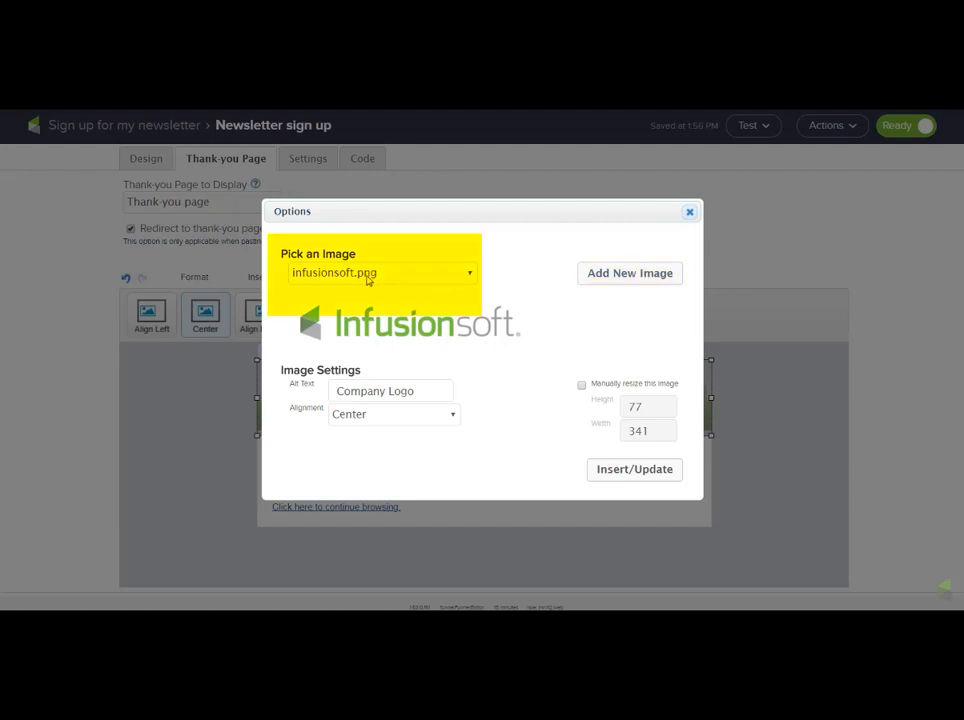
click(630, 470)
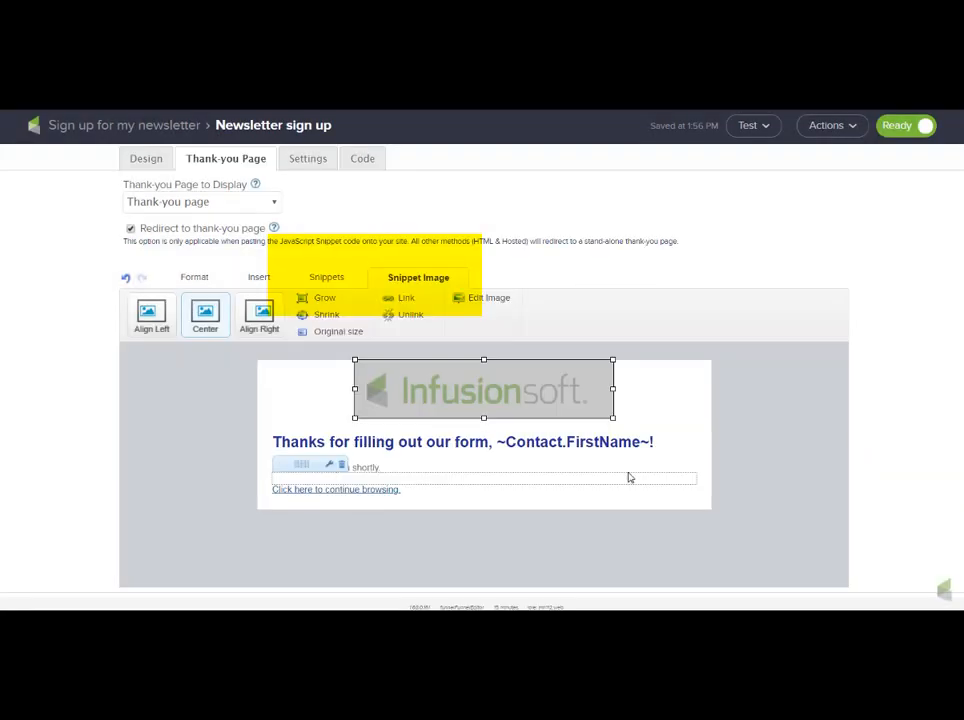
click(745, 400)
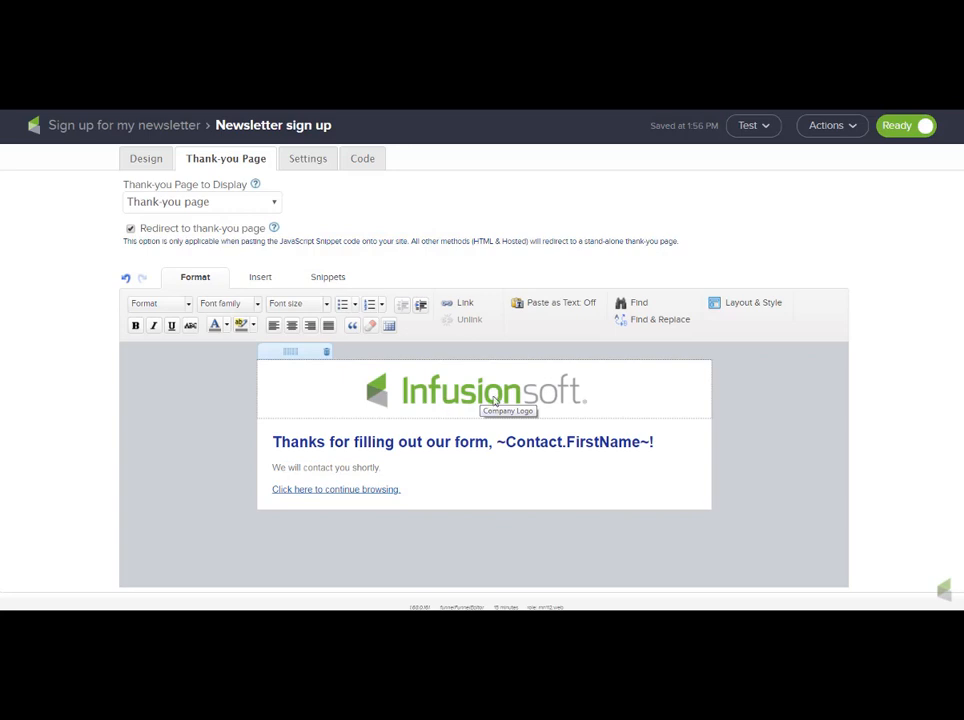
Step: Review the thank-you page's text lines and inspect the link options of "Click here to continue browsing." without applying a change
drag(490, 441, 271, 447)
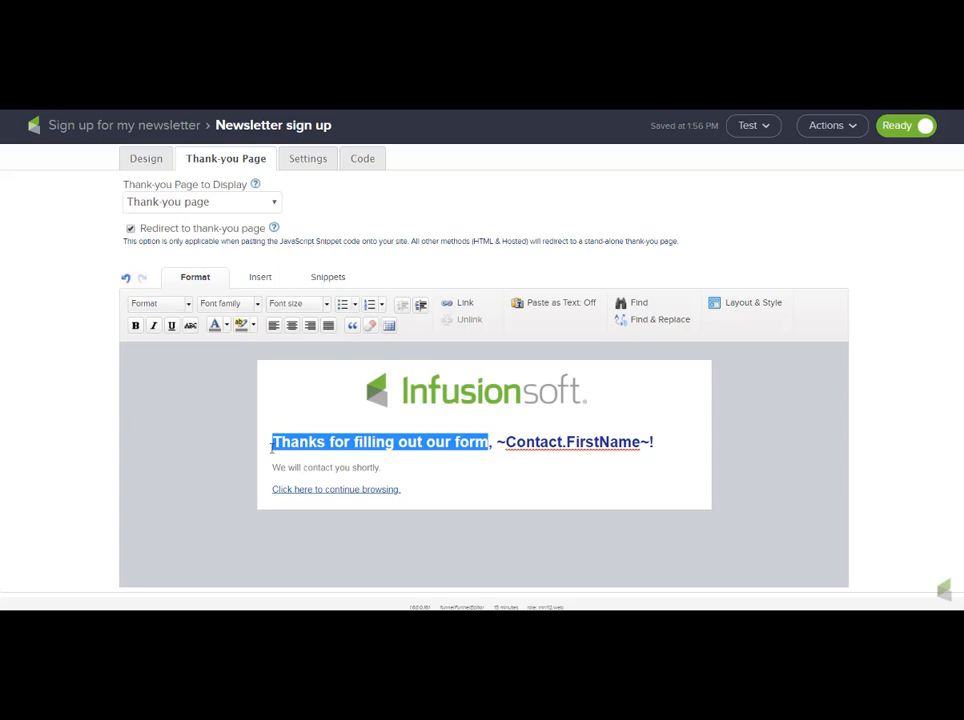
drag(340, 441, 254, 479)
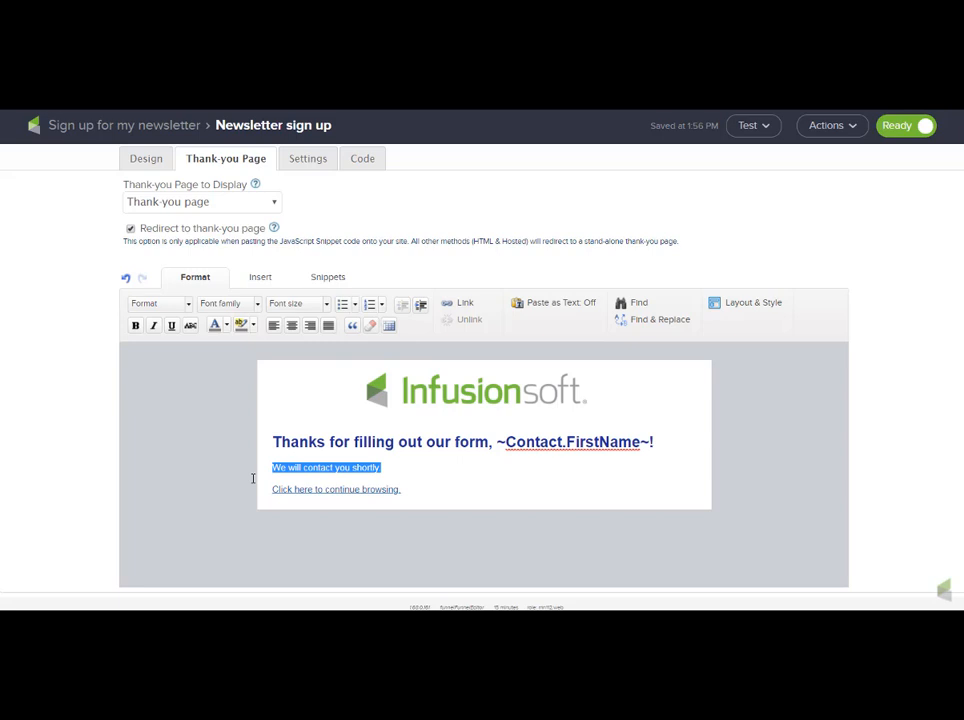
drag(253, 479, 162, 517)
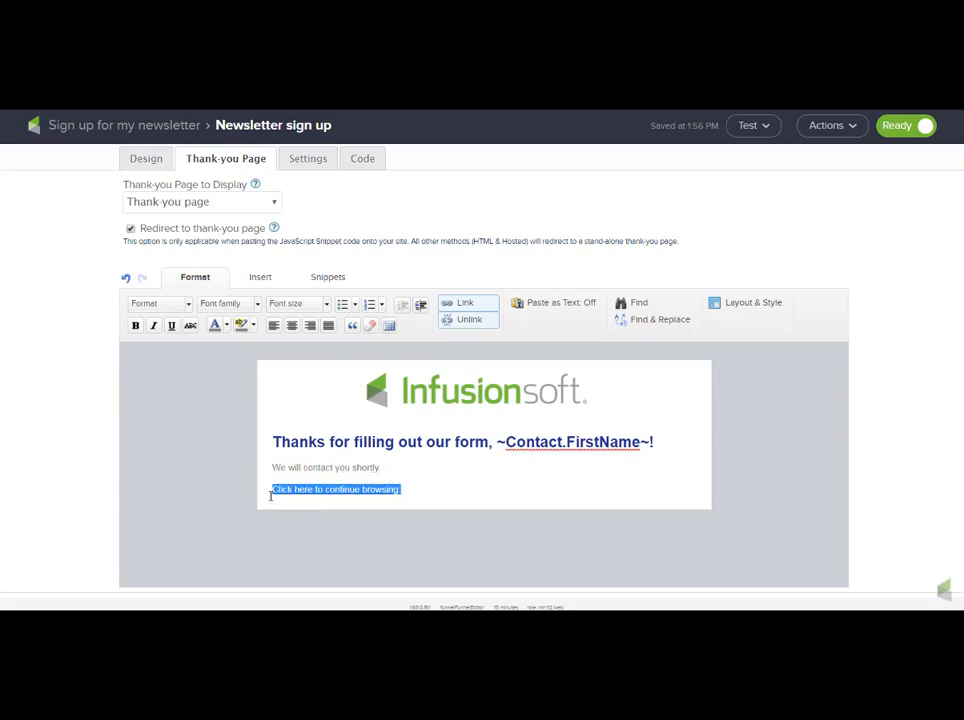
click(463, 305)
drag(379, 388, 329, 387)
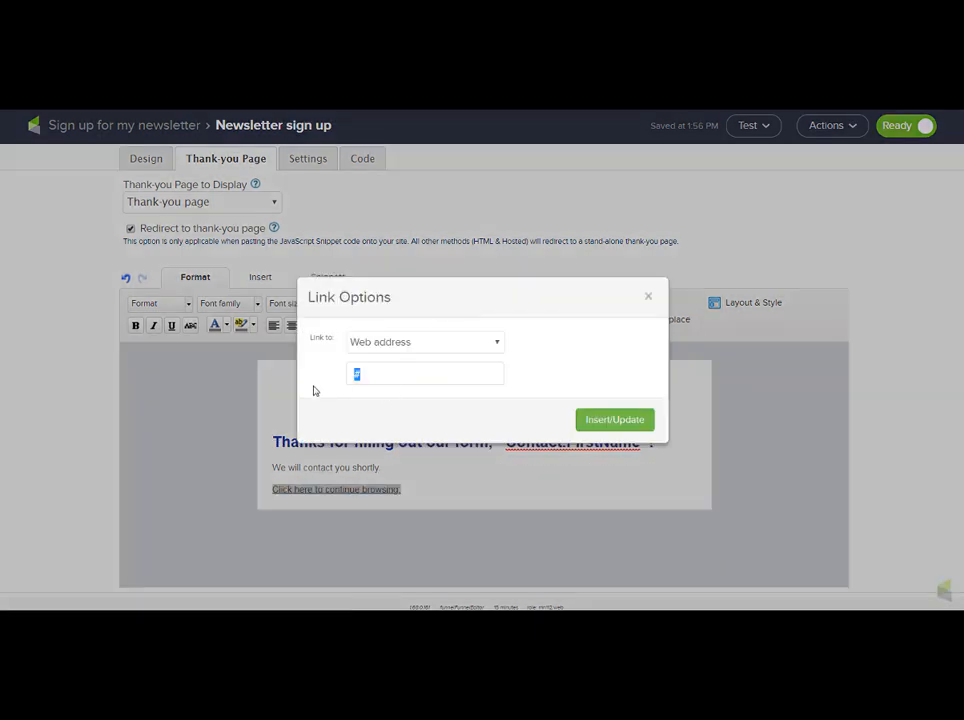
key(BackSpace)
click(648, 297)
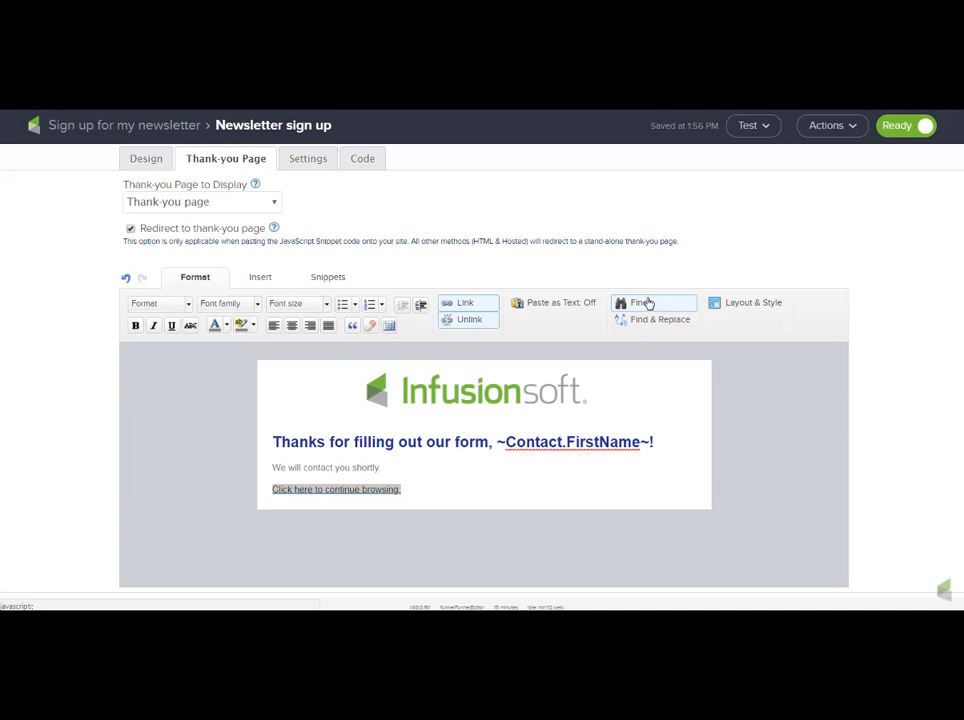
Step: Try a web address as the thank-you page to display and switch back to the built-in Thank-you page
click(274, 204)
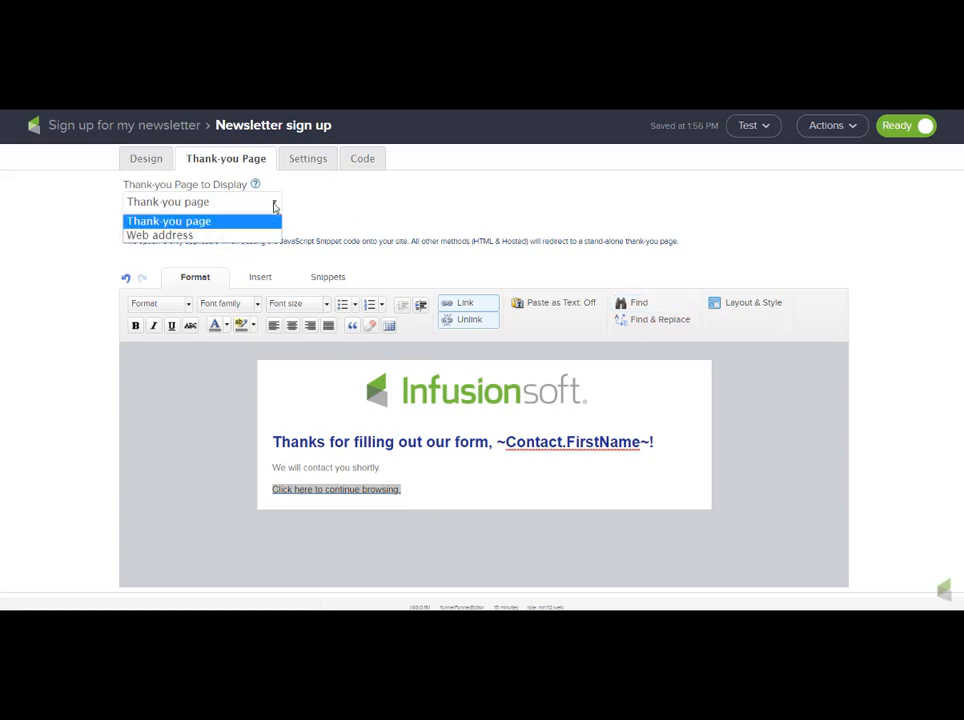
click(132, 236)
click(138, 289)
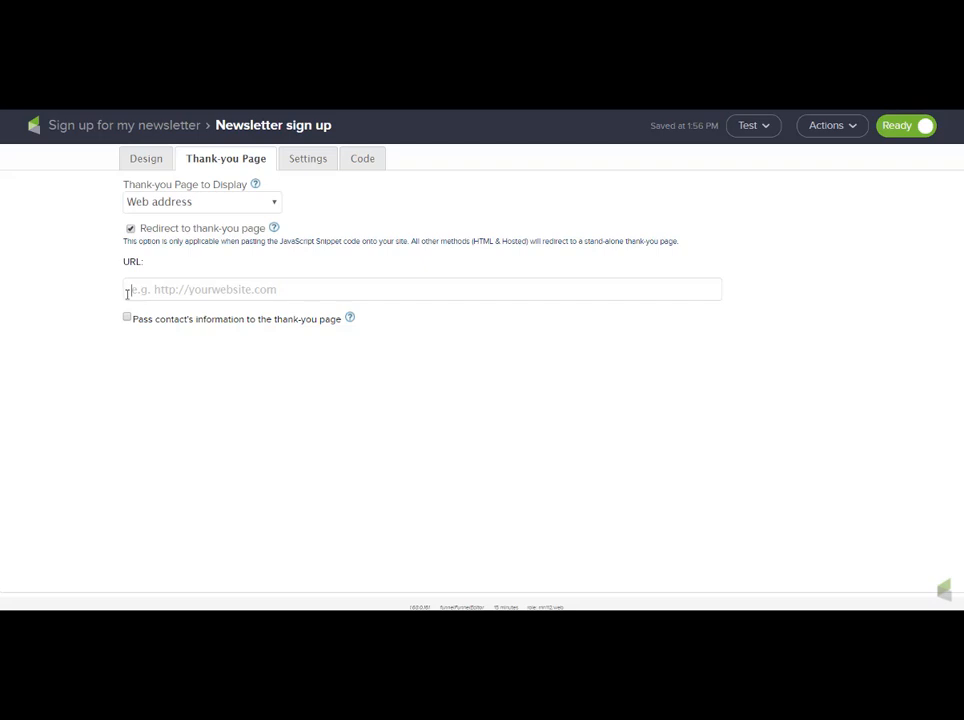
click(273, 205)
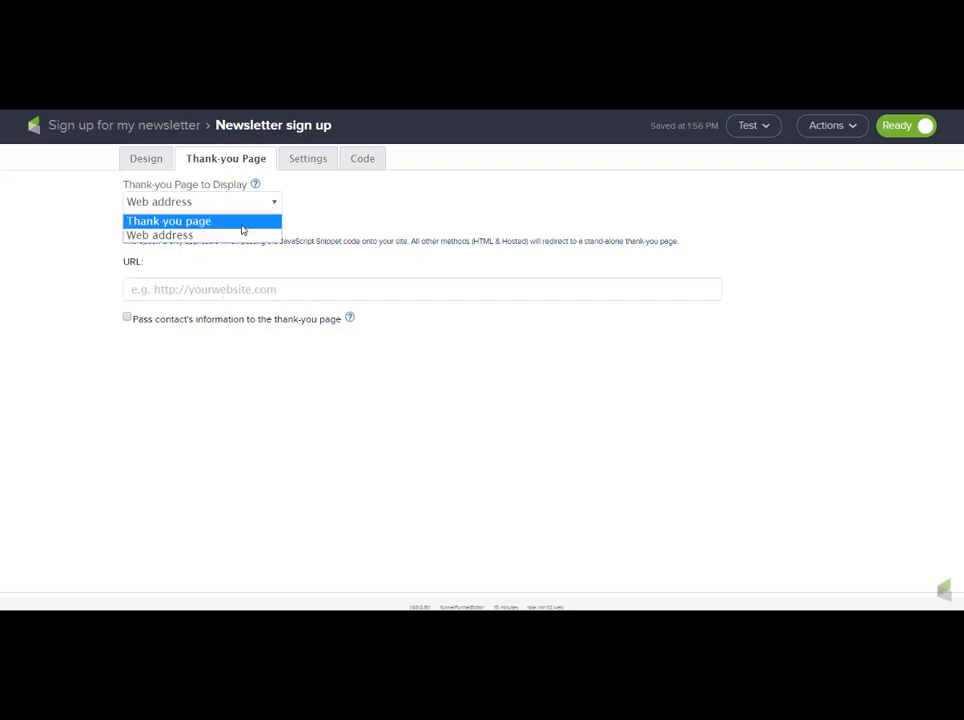
click(241, 221)
Step: Opt out of Google reCAPTCHA spambot detection in the web form's settings
click(309, 160)
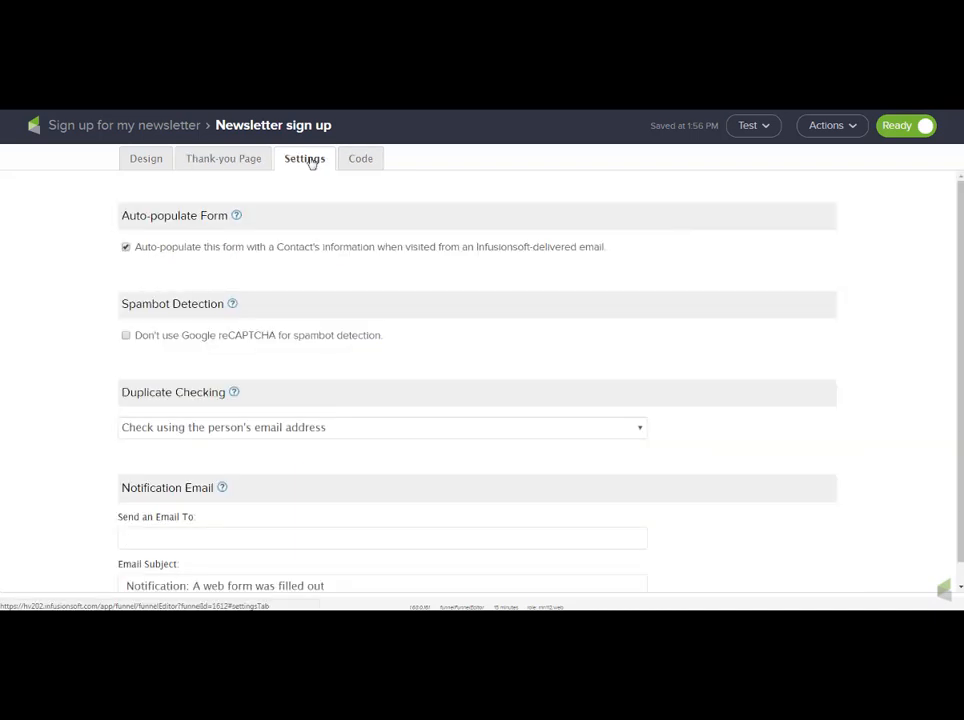
click(127, 344)
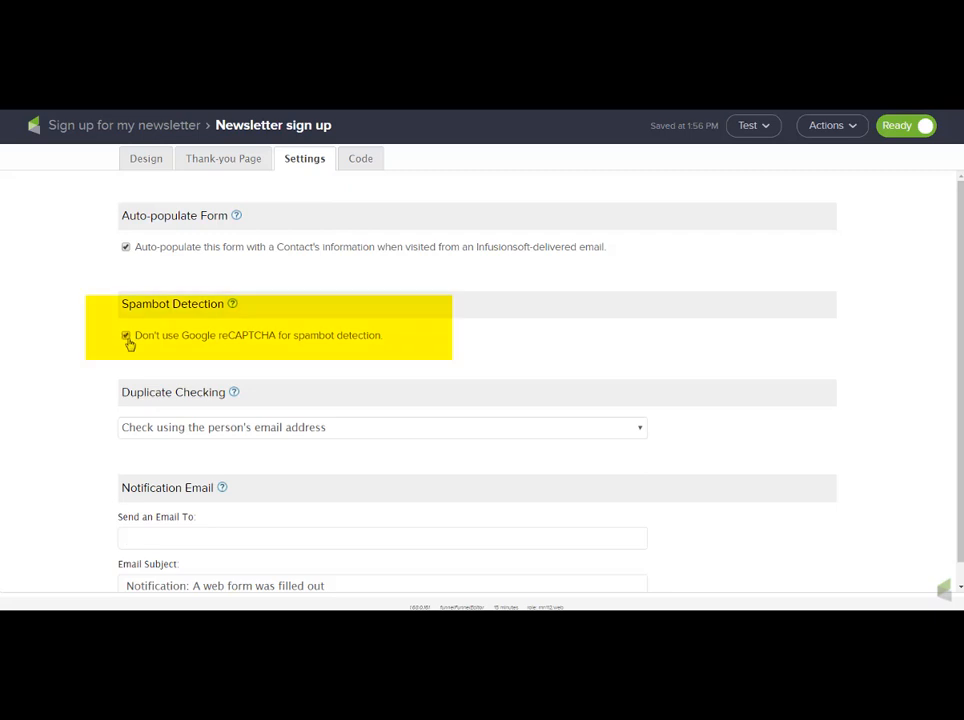
Step: Enter the placeholder text "email address" as the recipient of the form's notification email
scroll(98, 388, down, 1)
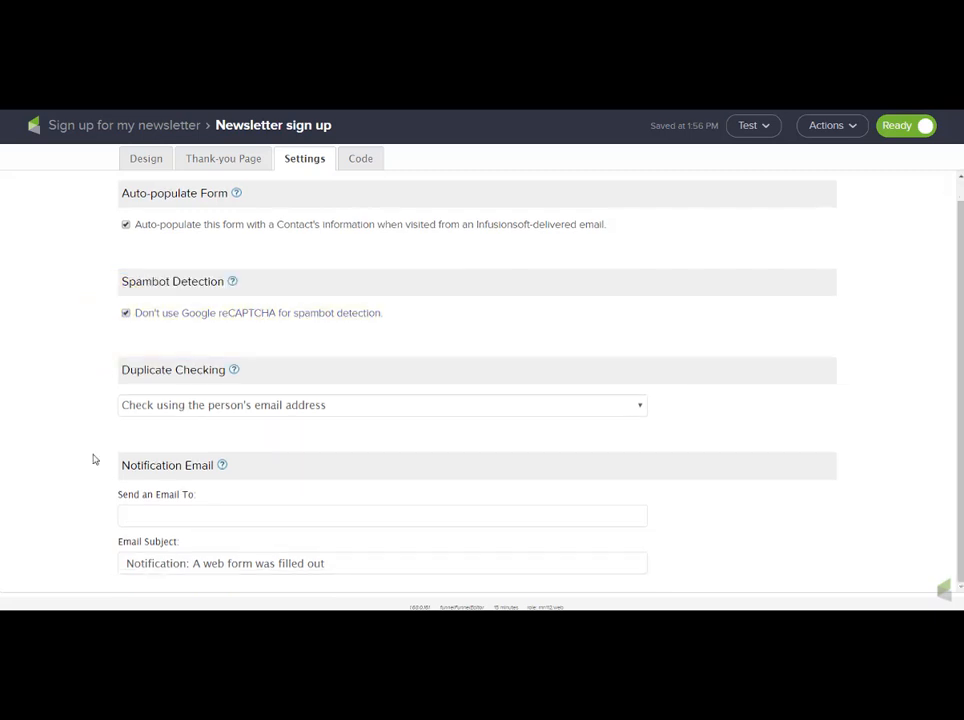
click(134, 513)
text(email)
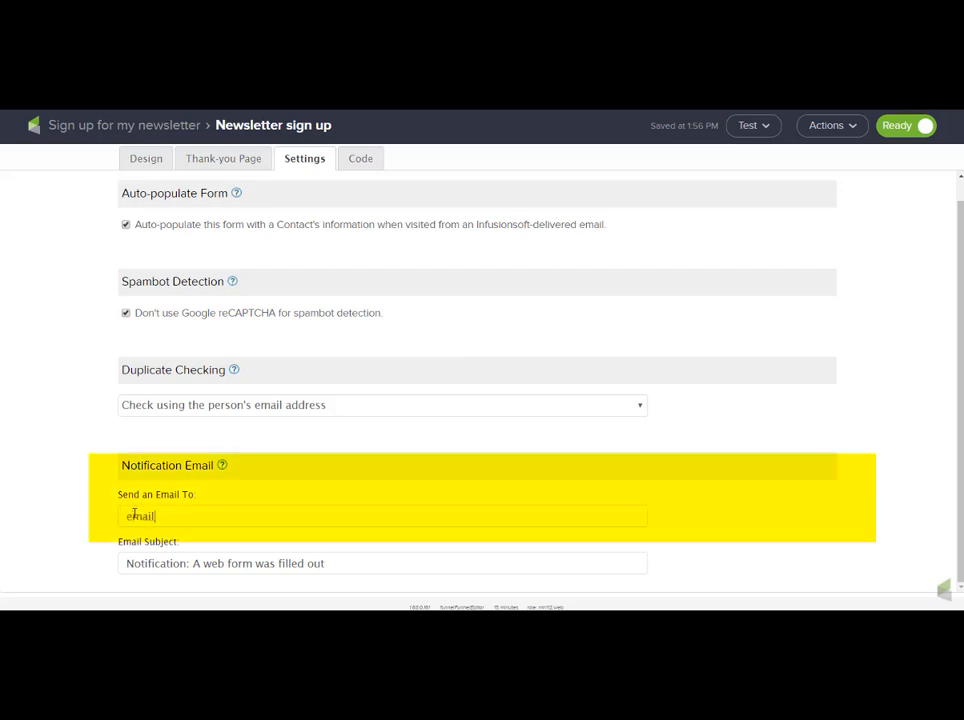
text( address)
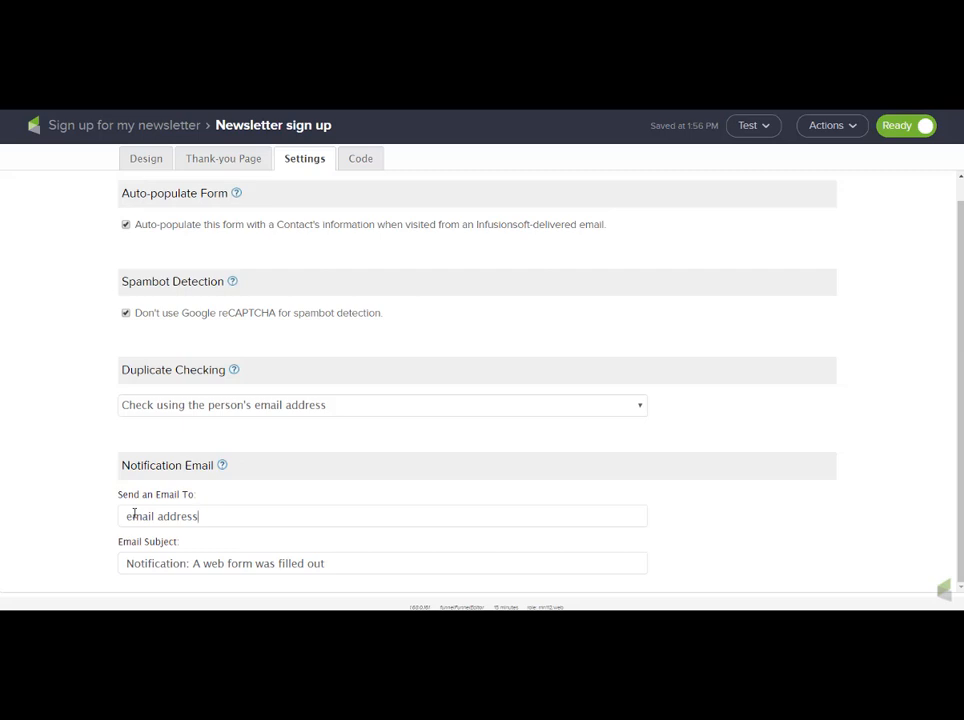
Step: Set the notification email subject to "Notification: A web form was filled out to get my newsletter" and clear the recipient
drag(355, 566, 192, 566)
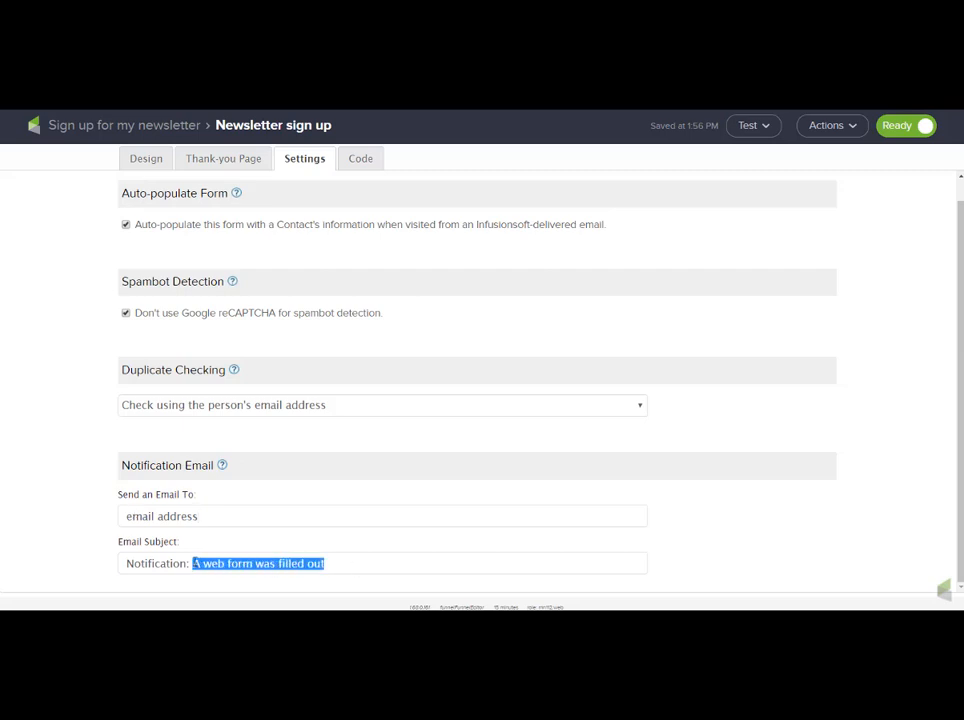
click(340, 565)
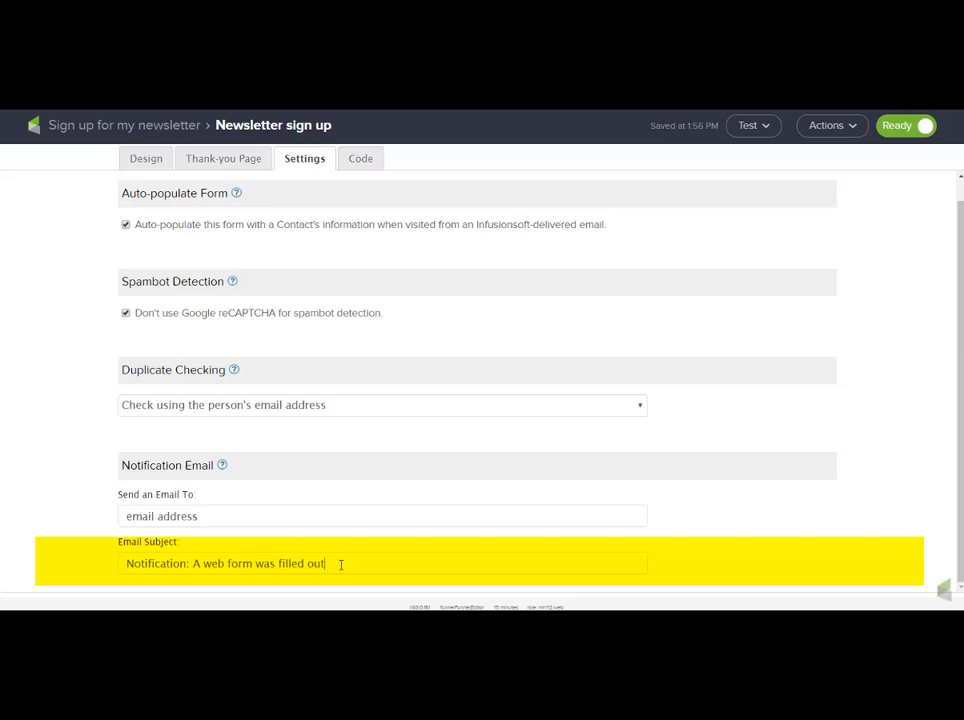
text(to get my )
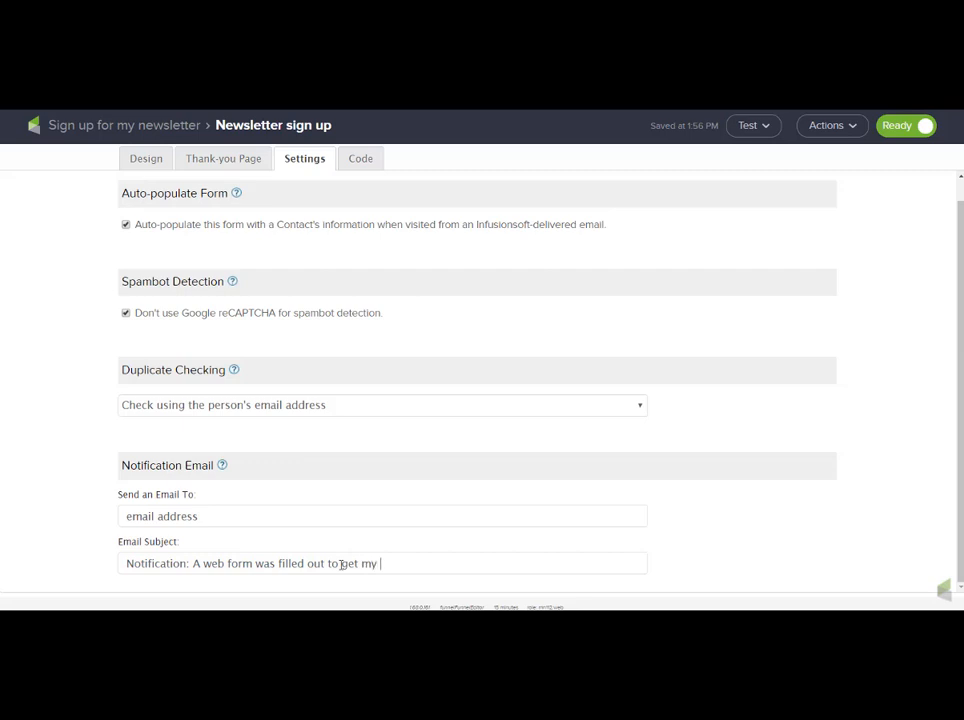
text(newsletter)
drag(224, 516, 100, 525)
key(BackSpace)
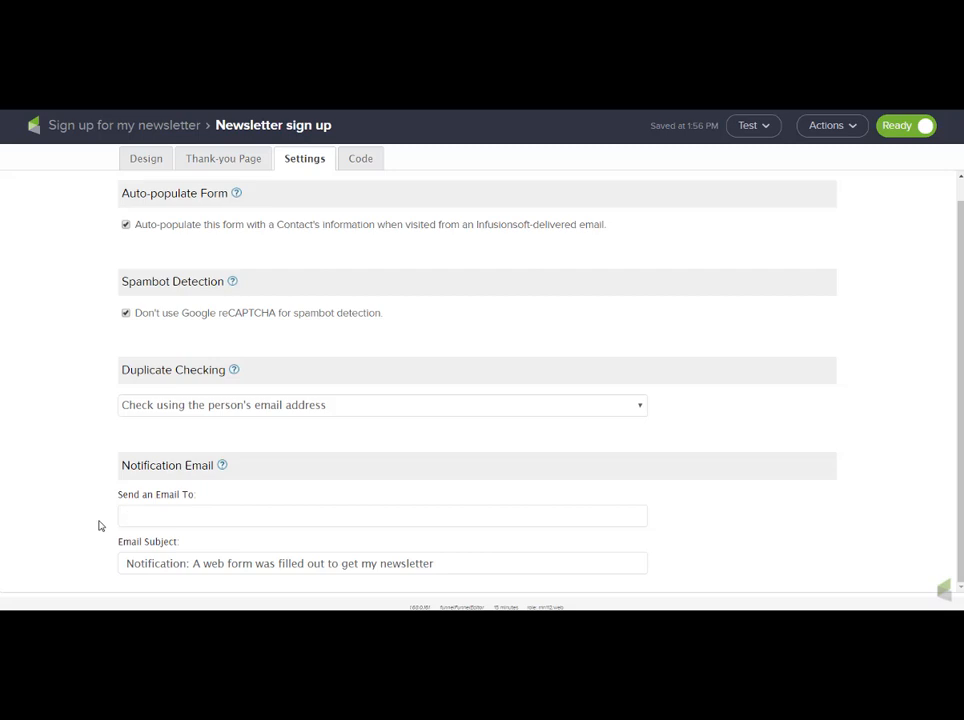
Step: Display the web form's styled HTML Code among the do-it-yourself publishing options and examine the code
click(360, 159)
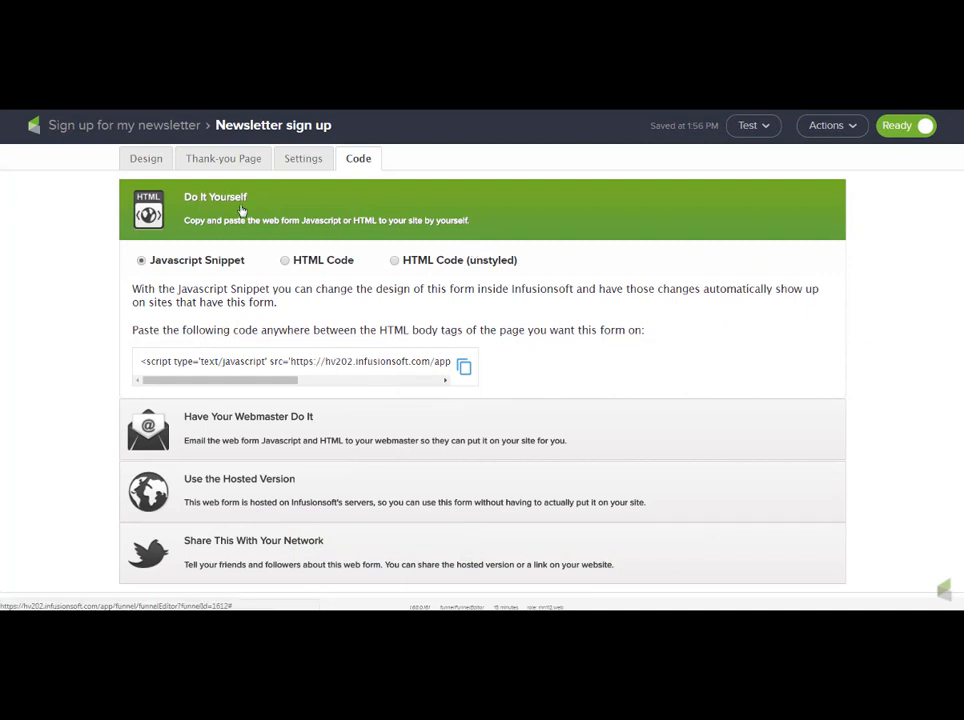
click(285, 262)
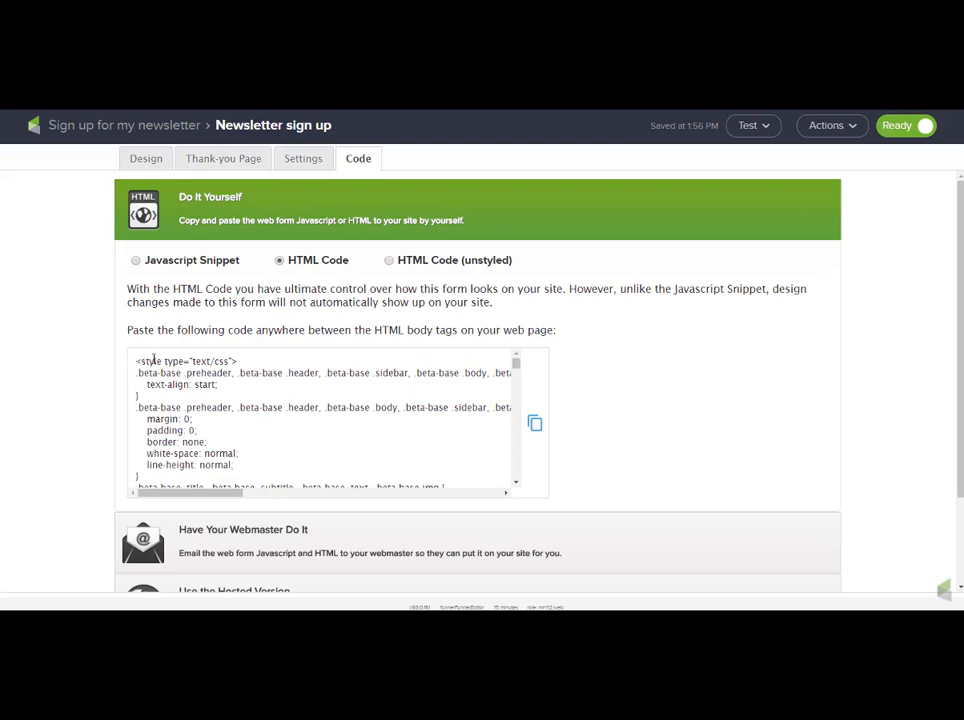
drag(137, 361, 236, 476)
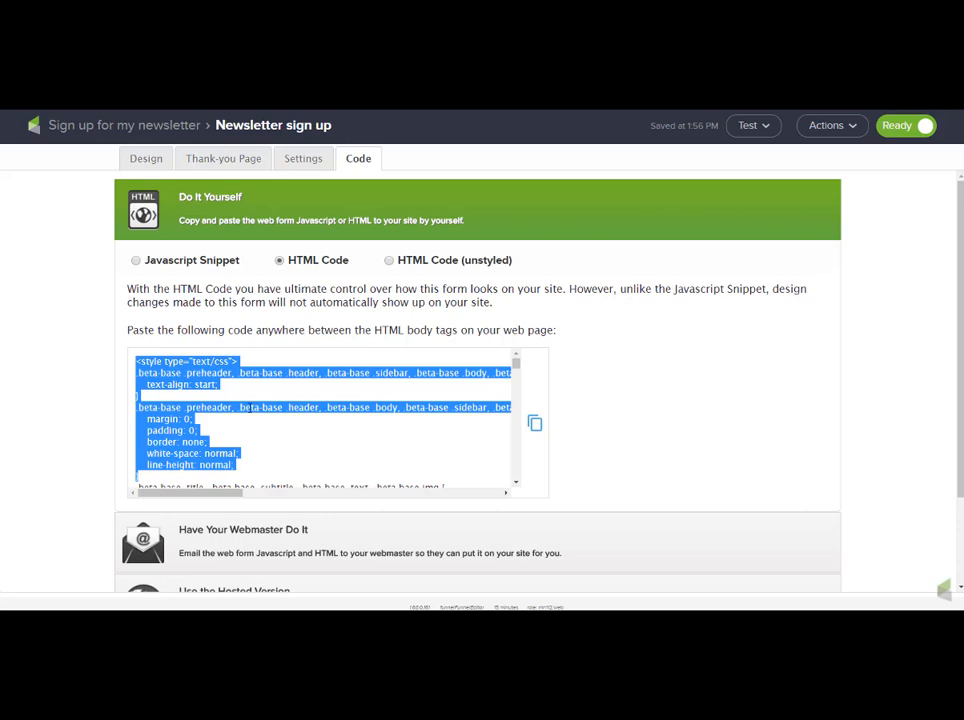
click(600, 447)
Step: Display the Have Your Webmaster Do It option and enter the placeholder "email address" as the webmaster's email address
scroll(583, 450, down, 2)
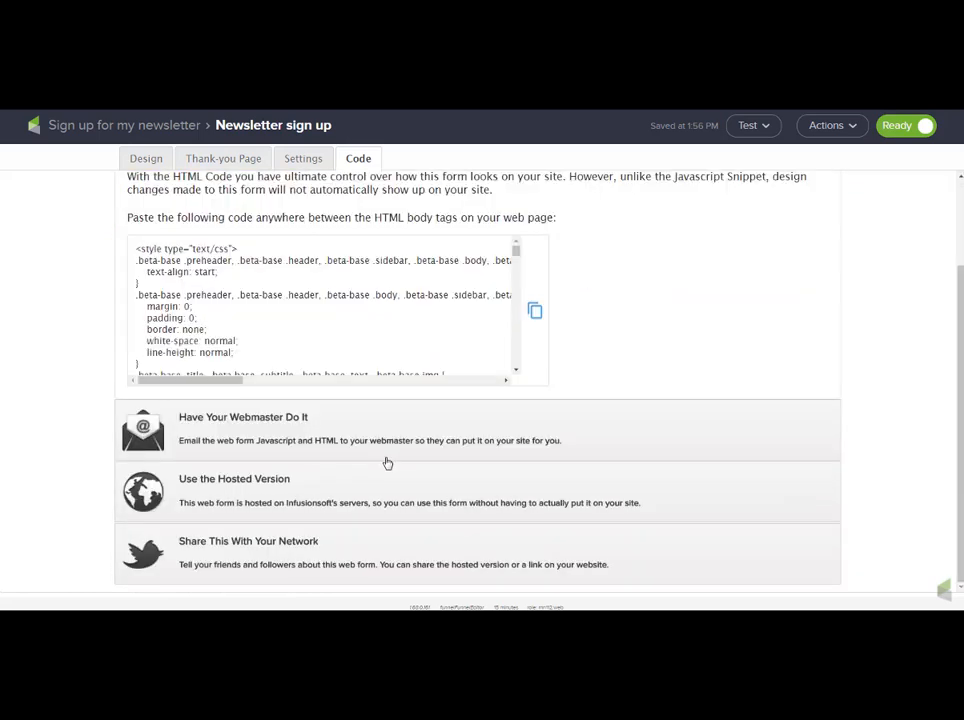
click(274, 422)
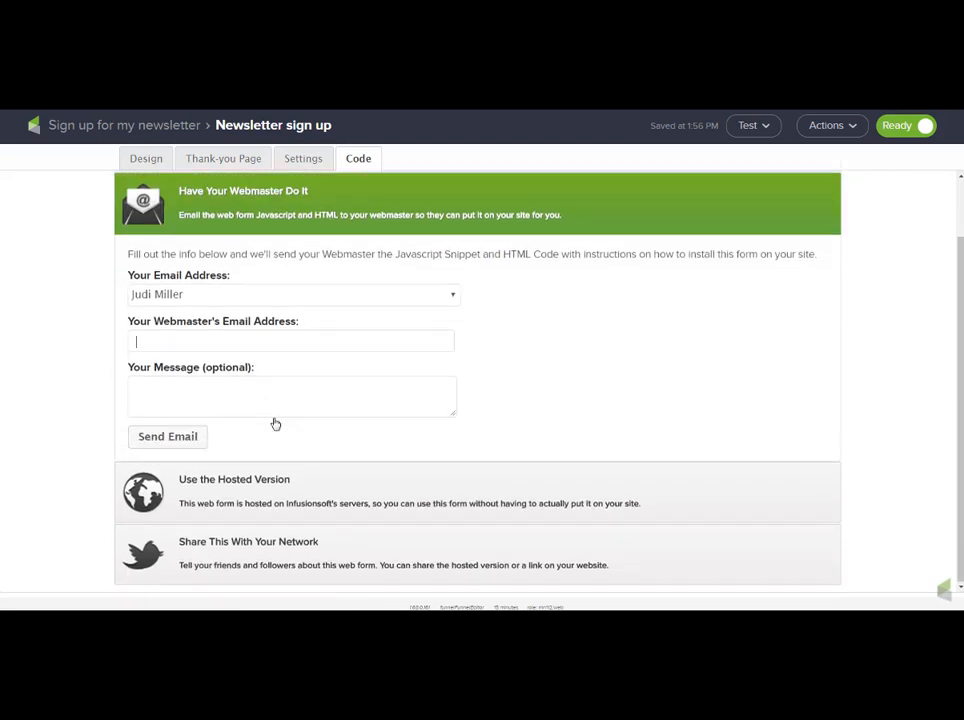
text(email)
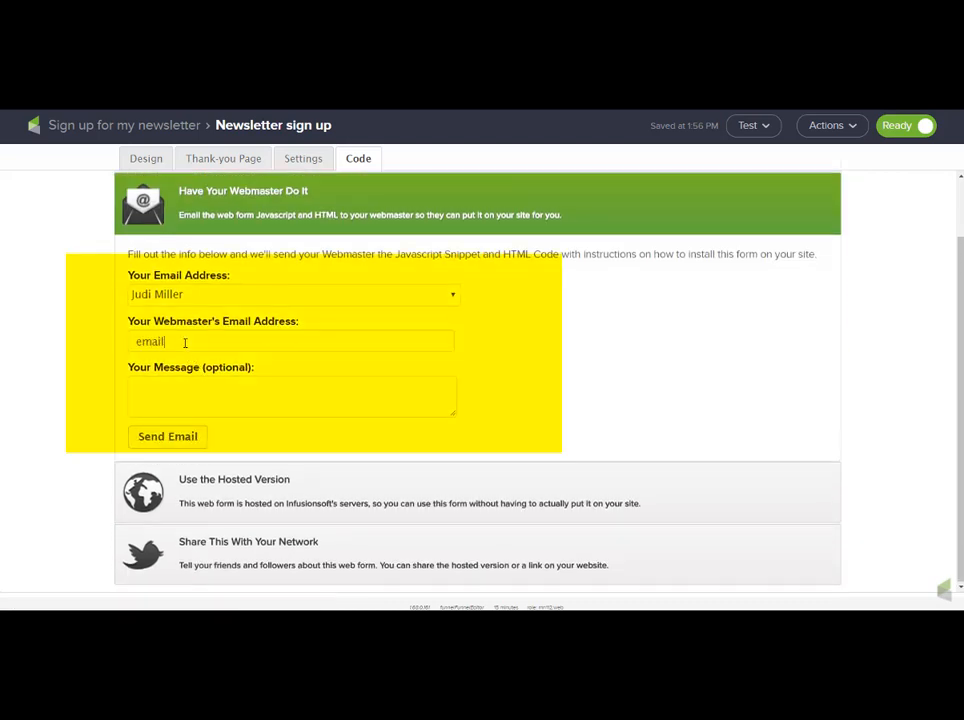
text( address)
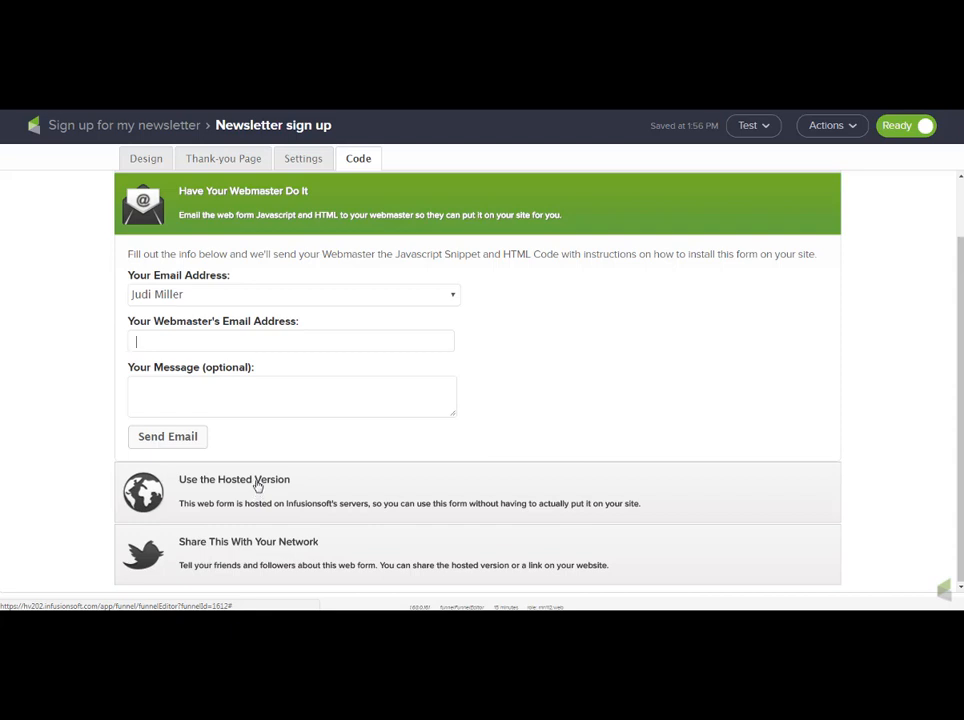
Step: Change the ending of the hosted web form's Pretty URL to "getmynewsletternow" and save it
click(256, 487)
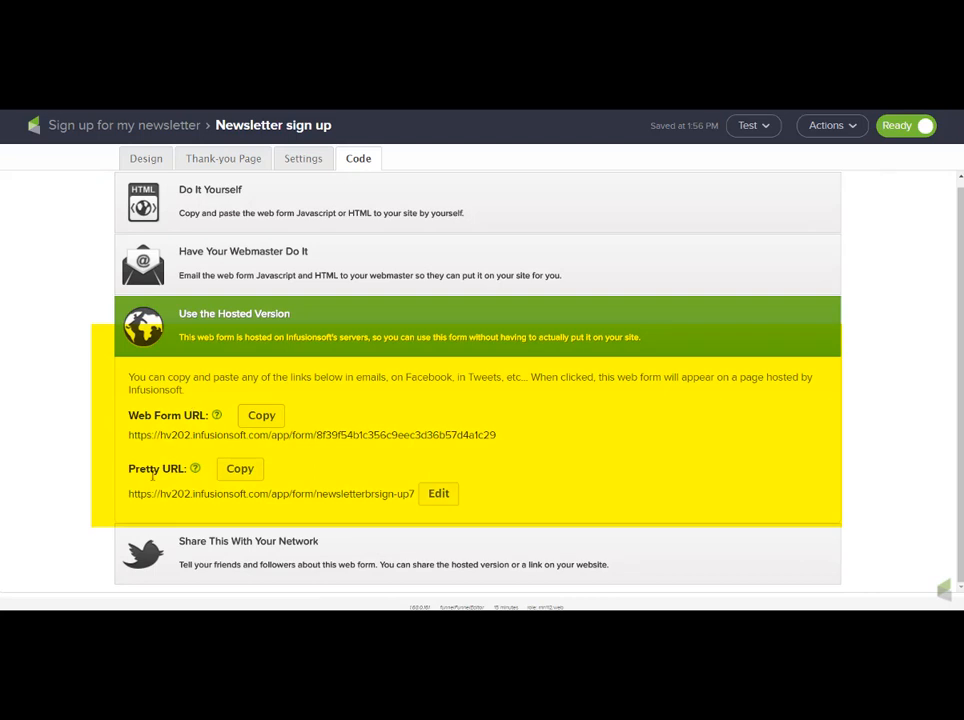
click(439, 493)
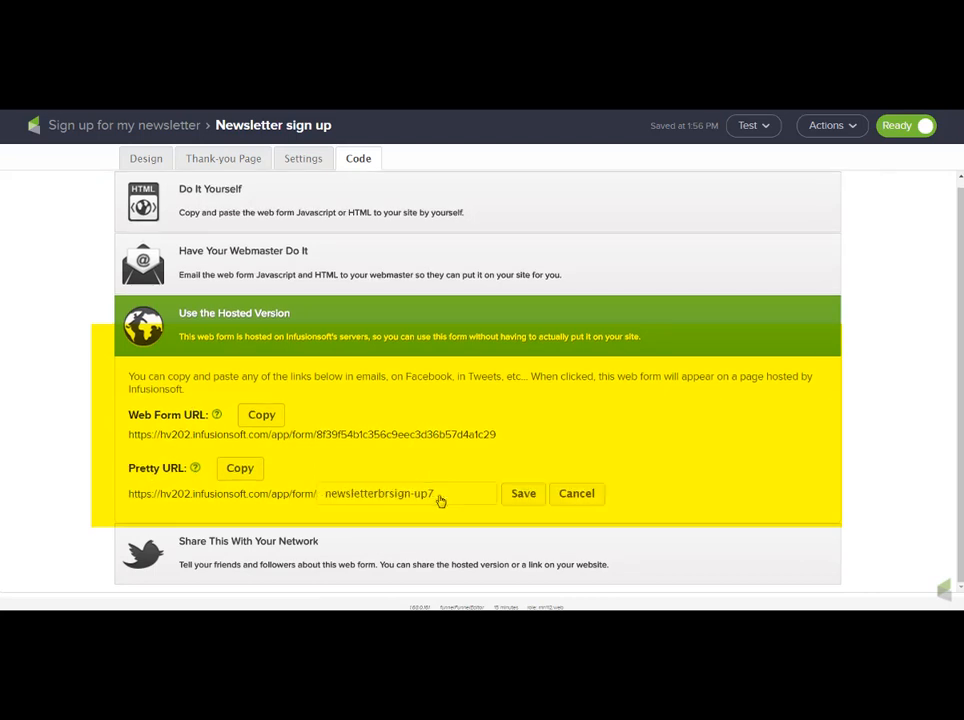
drag(440, 493, 312, 493)
key(BackSpace)
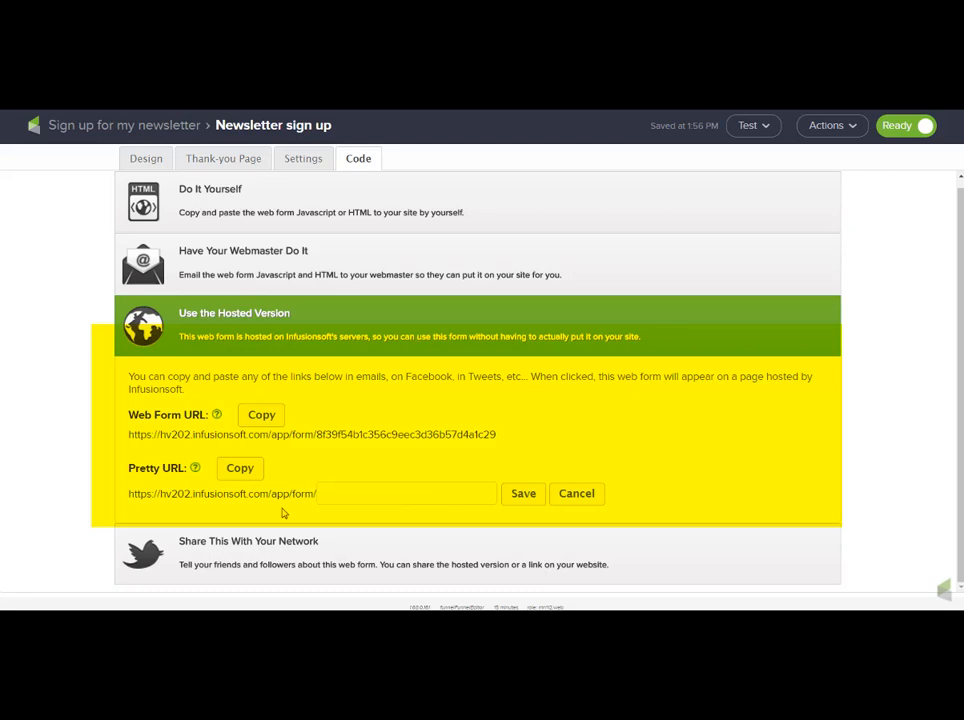
text(getmynewsletternow)
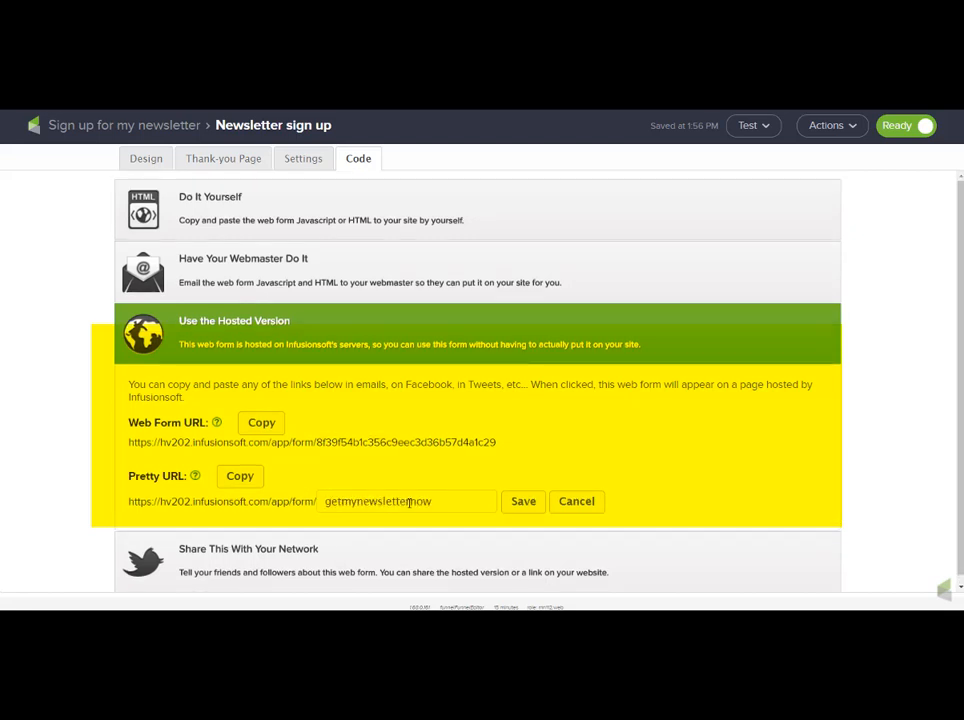
click(524, 503)
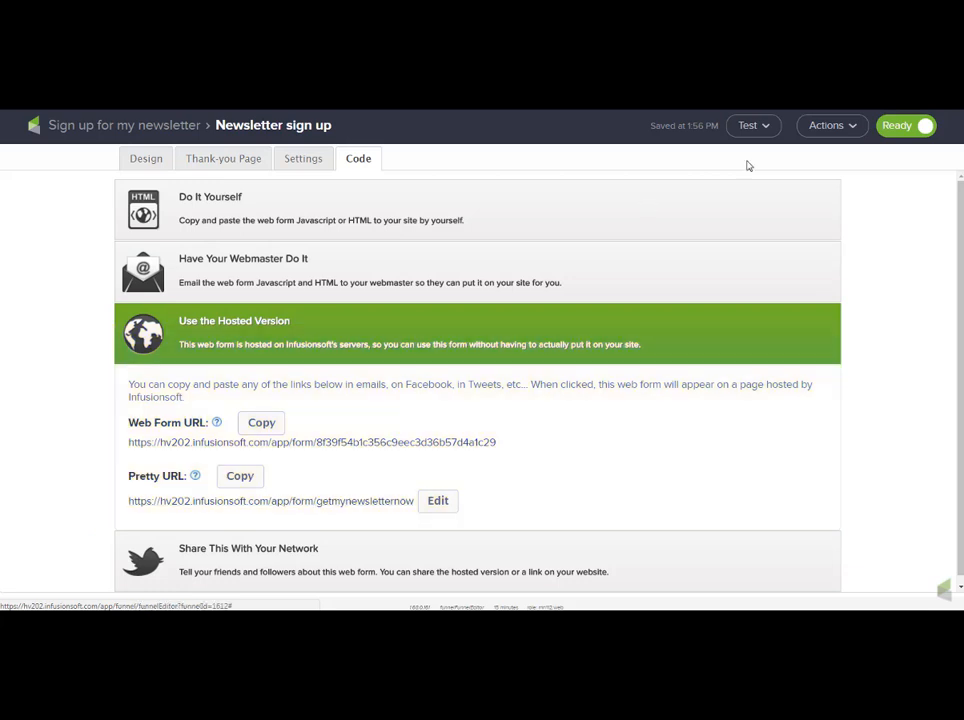
Step: Return to the "Sign up for my newsletter" campaign canvas and open the "Welcome and more" sequence
click(121, 128)
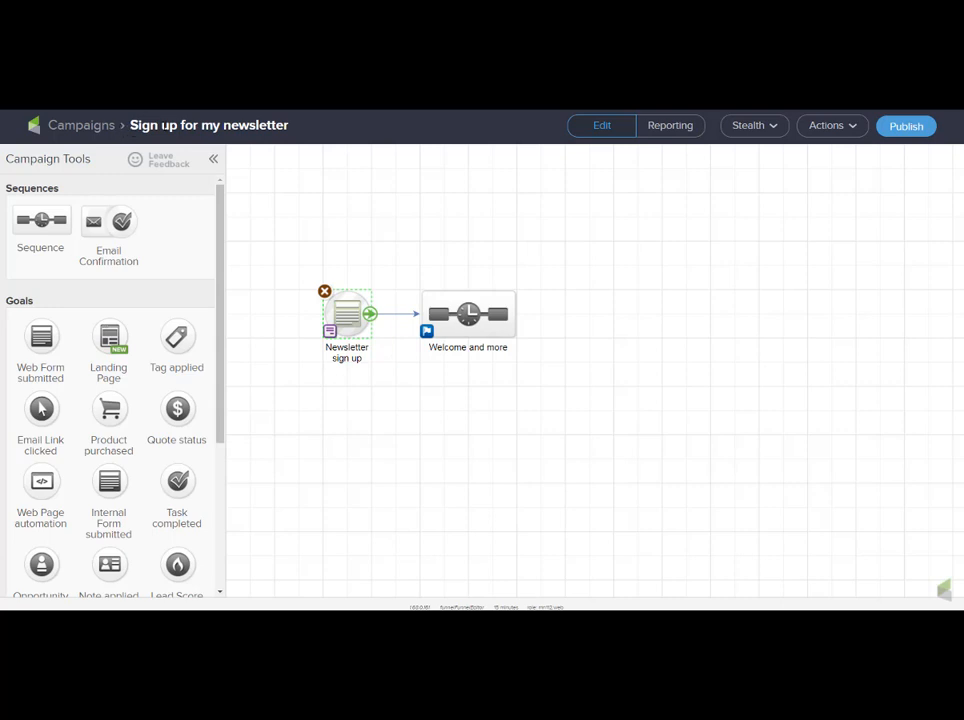
drag(274, 253, 382, 398)
drag(297, 275, 374, 369)
drag(400, 263, 559, 376)
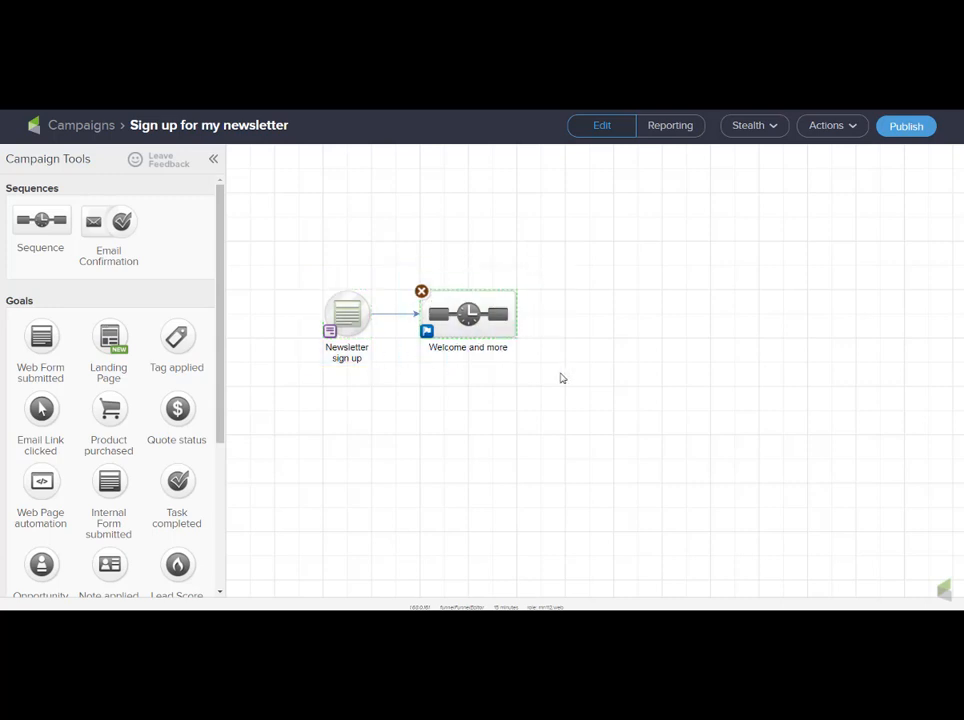
drag(396, 250, 512, 383)
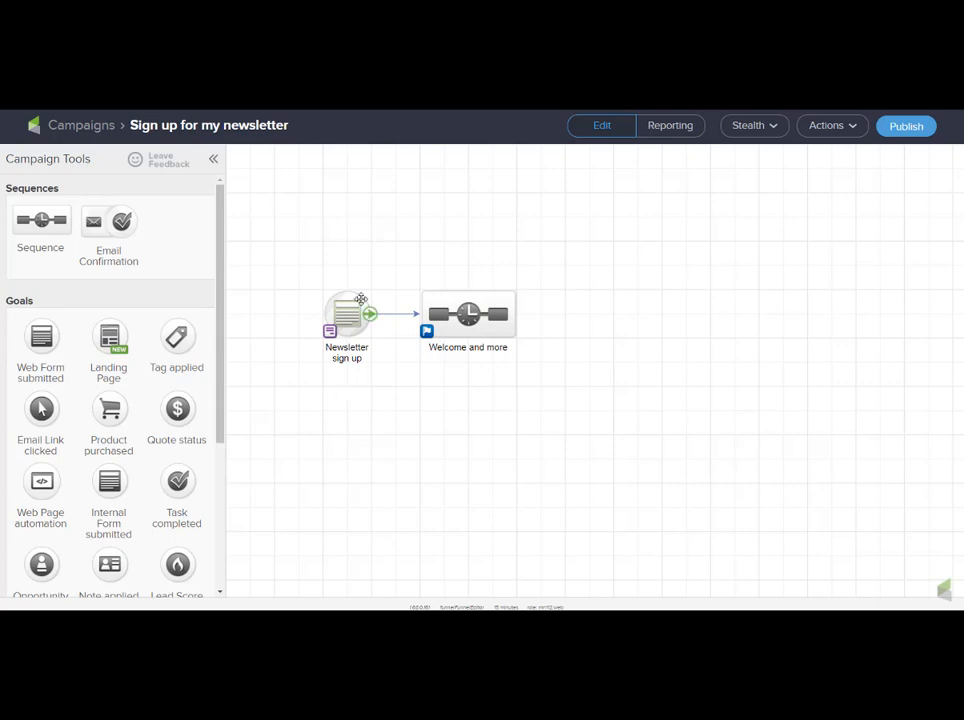
drag(307, 274, 380, 371)
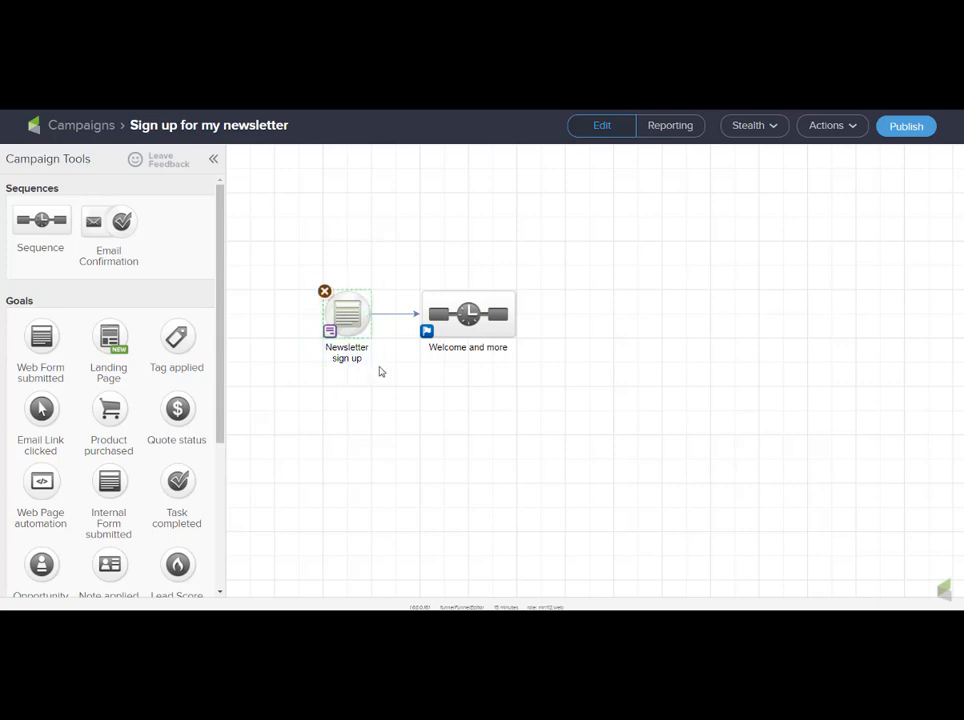
drag(404, 270, 541, 372)
double_click(470, 316)
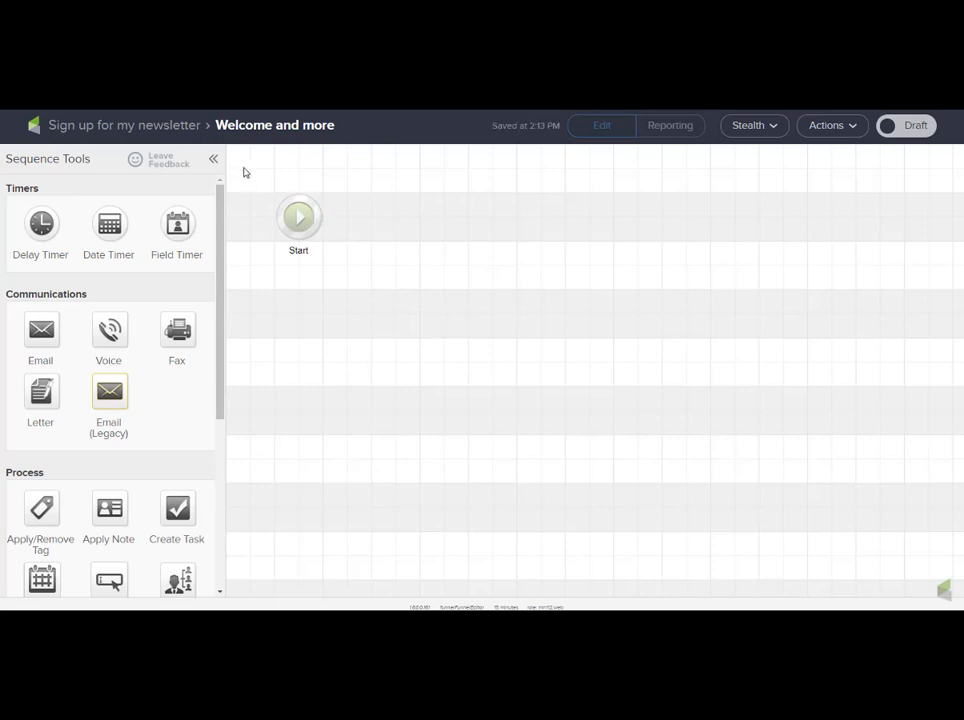
Step: Add an Apply/Remove Tag process to the sequence directly after Start, linked to it
drag(243, 168, 344, 277)
click(344, 277)
drag(56, 477, 389, 203)
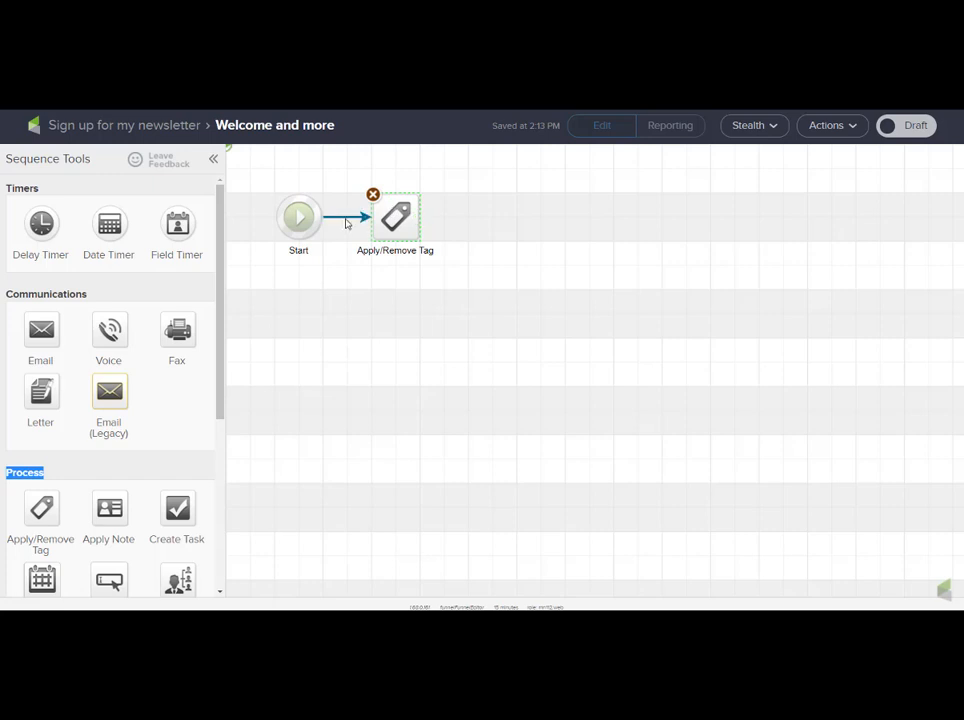
Step: Delete the connector between Start and the Apply/Remove Tag process and redraw it from Start to the tag
click(348, 222)
key(Delete)
mouse_move(325, 191)
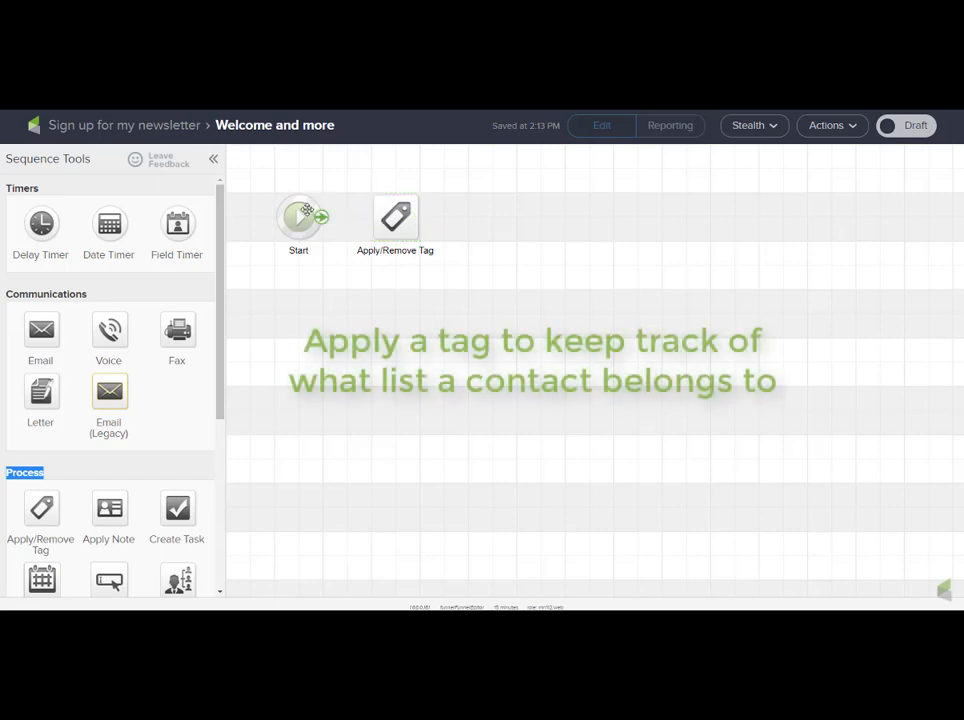
drag(321, 220, 395, 215)
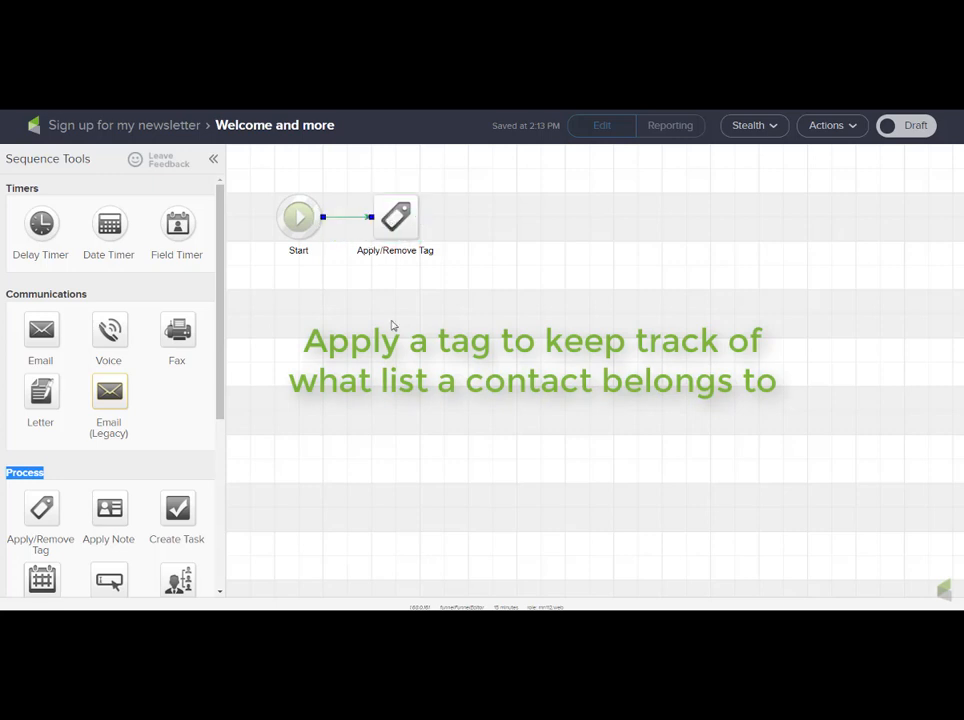
Step: Configure the tag process to apply the existing "newsletter list" tag and save it
mouse_move(395, 215)
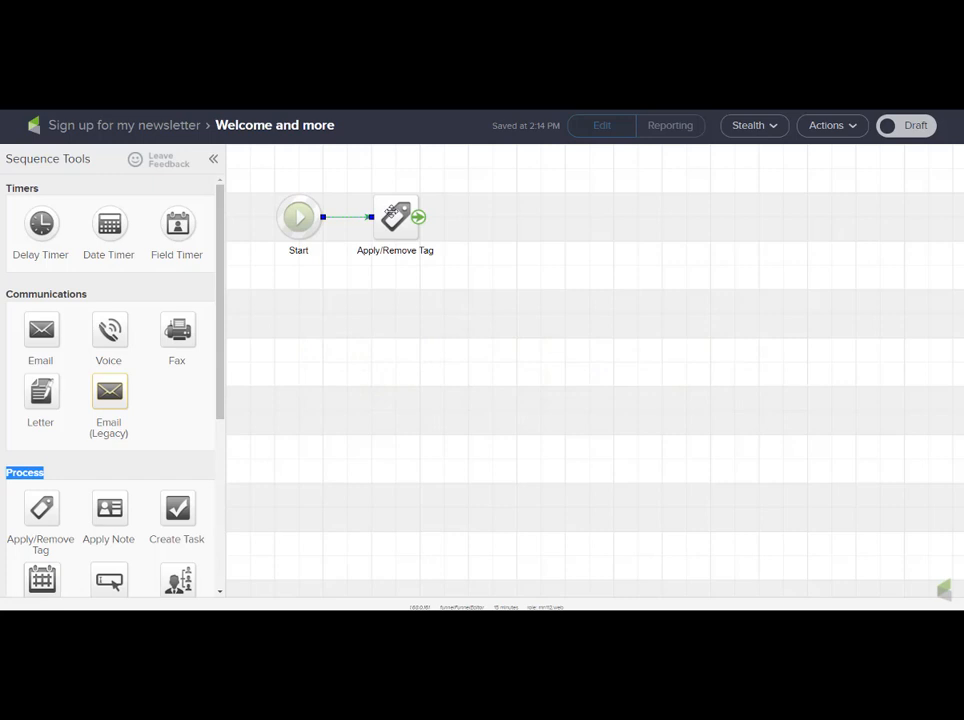
double_click(396, 216)
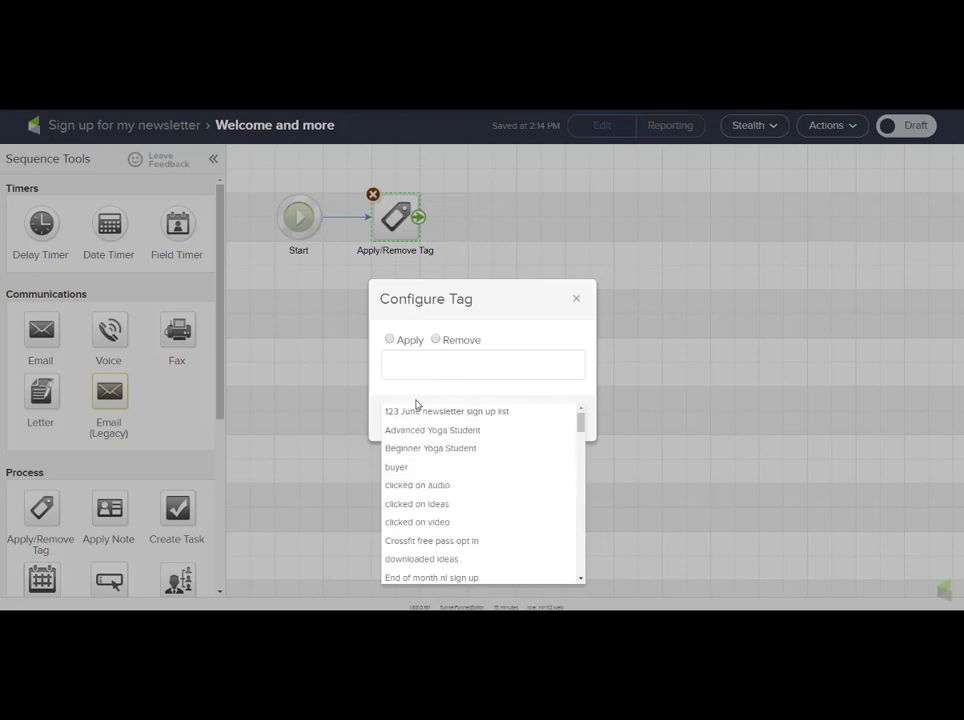
text(new)
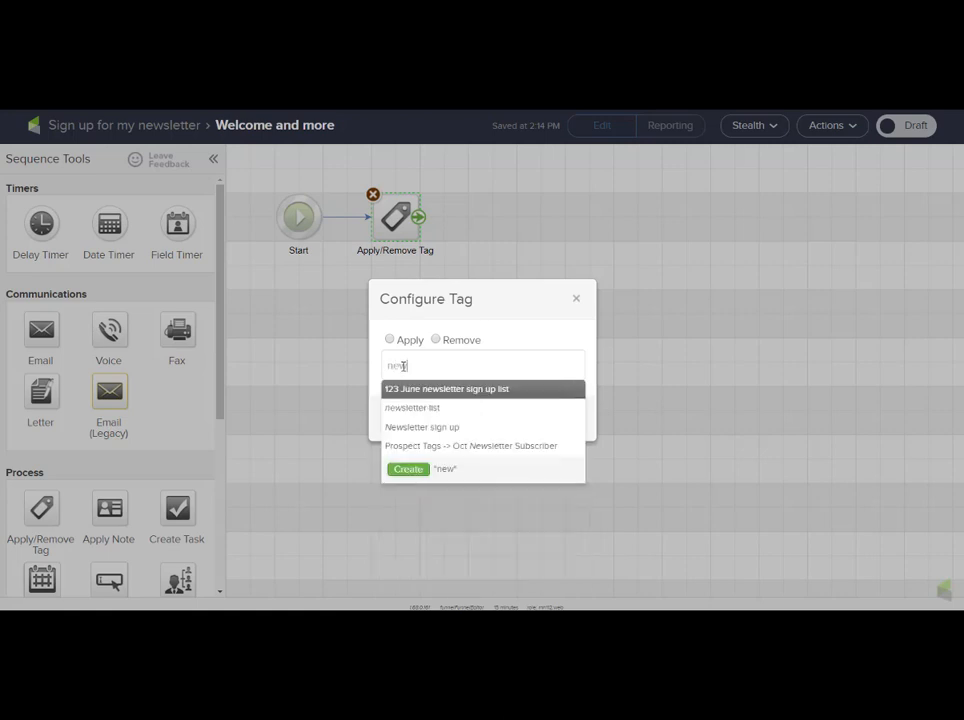
key(Down)
key(Return)
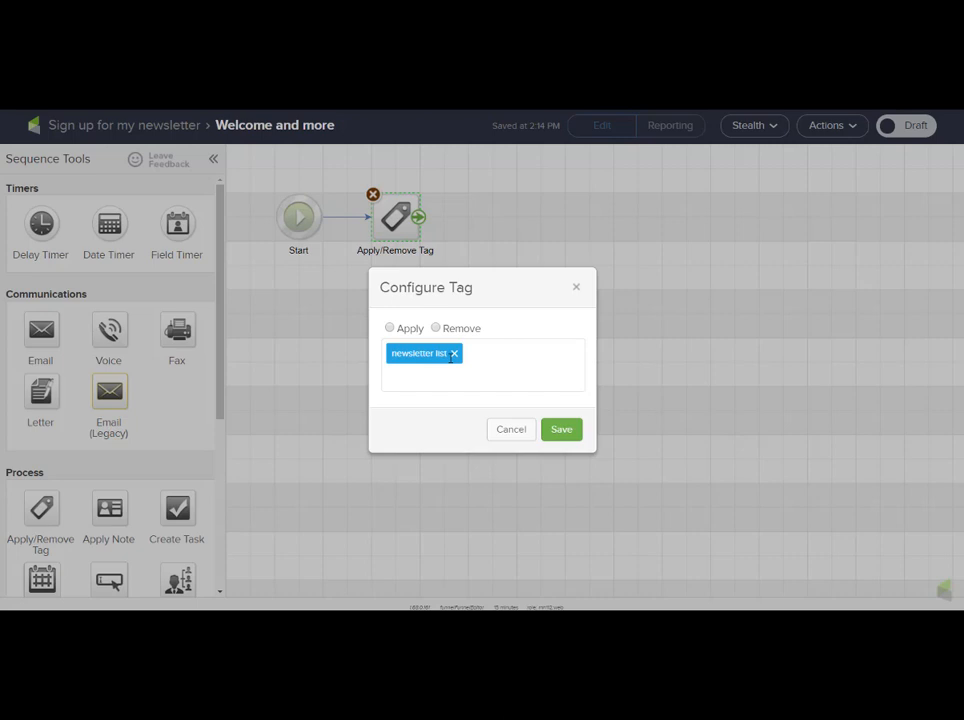
click(389, 328)
click(562, 429)
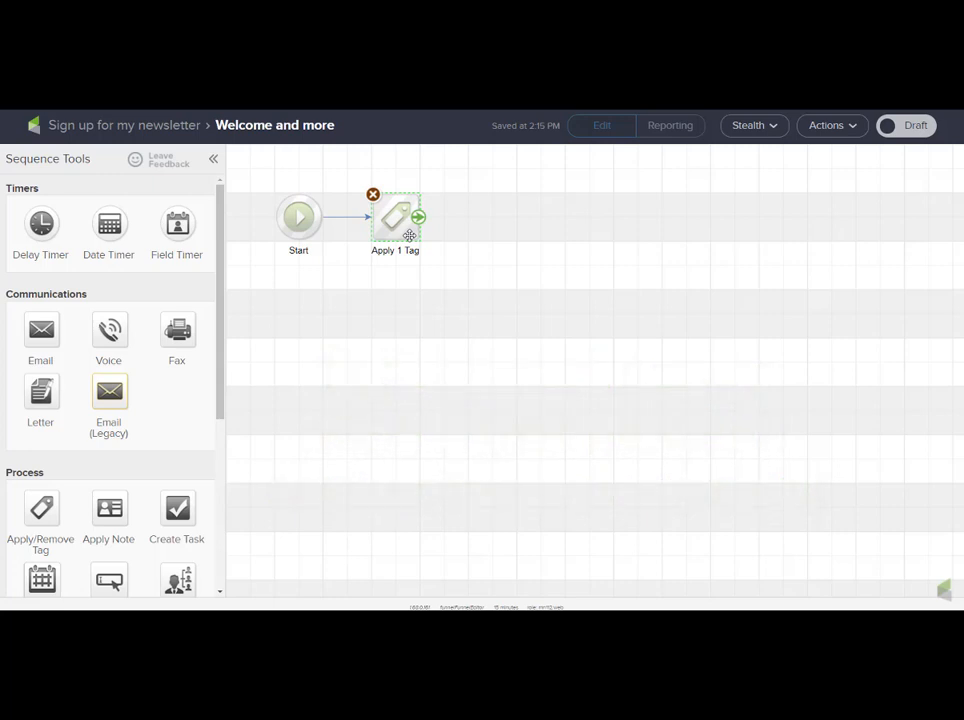
Step: Add an Email after the tag process and name it "welcome"
drag(91, 297, 492, 217)
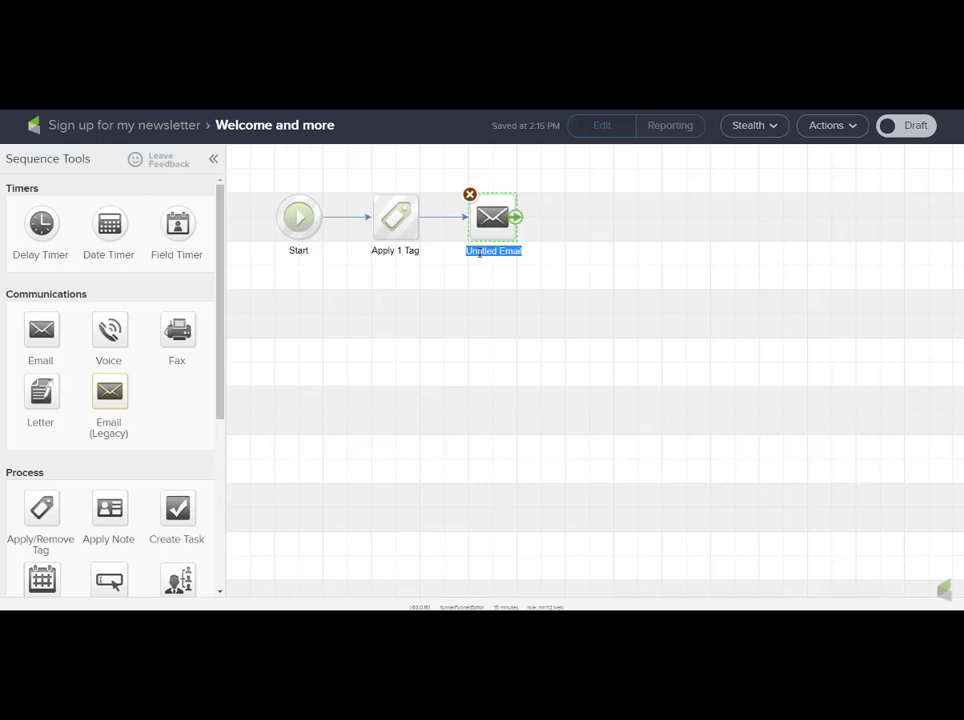
text(welcome)
key(Return)
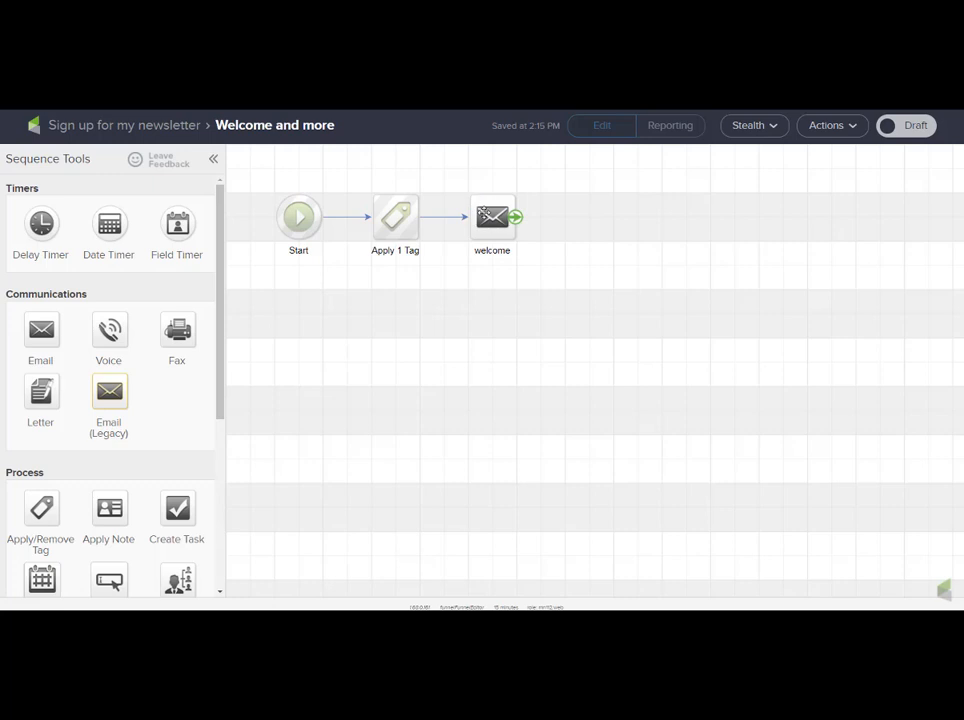
Step: Open the welcome email and base it on the saved "Newsletter 17" template from My Templates
click(492, 216)
double_click(492, 216)
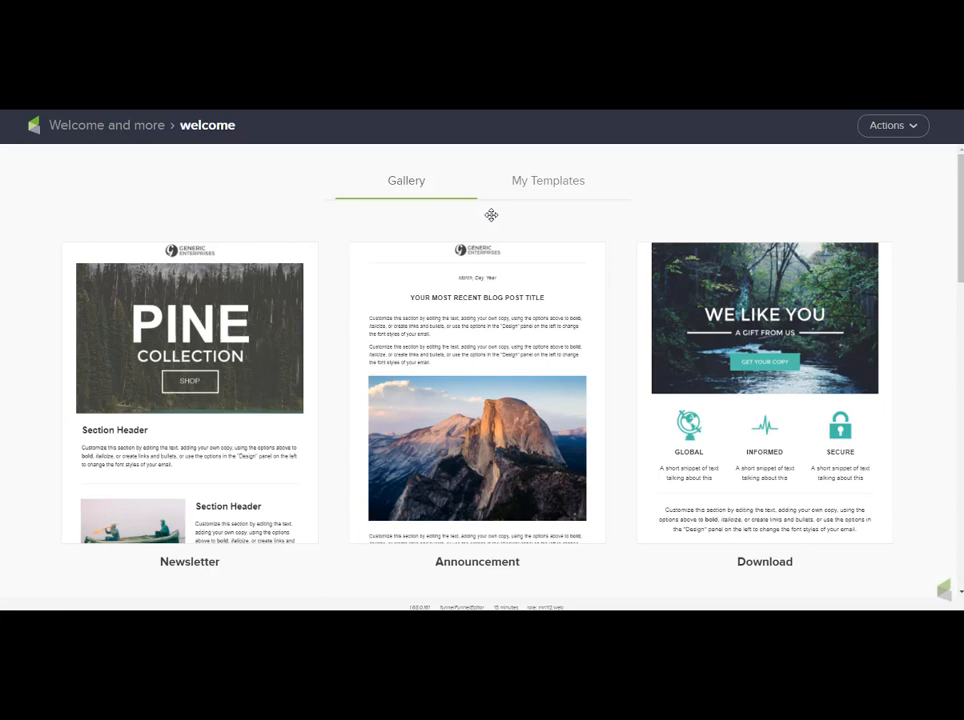
click(568, 185)
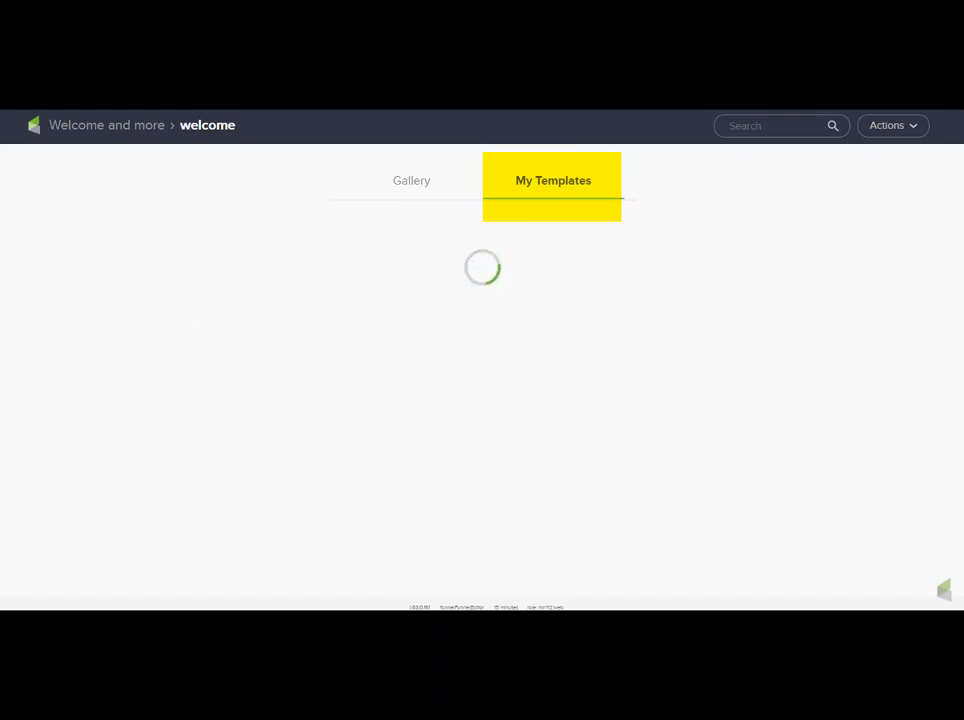
mouse_move(564, 316)
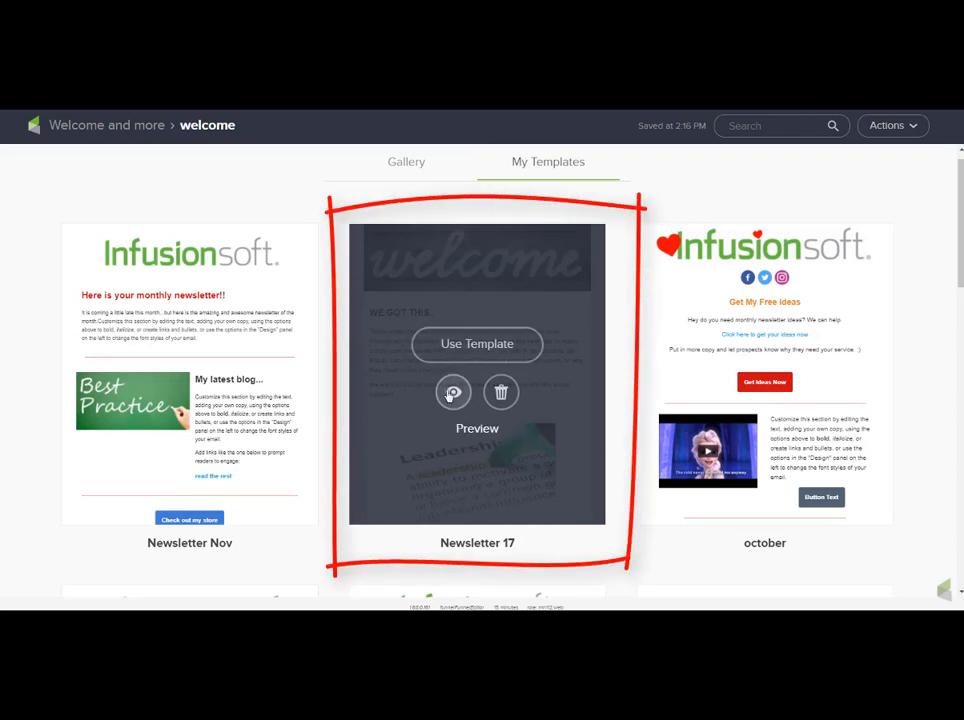
click(456, 345)
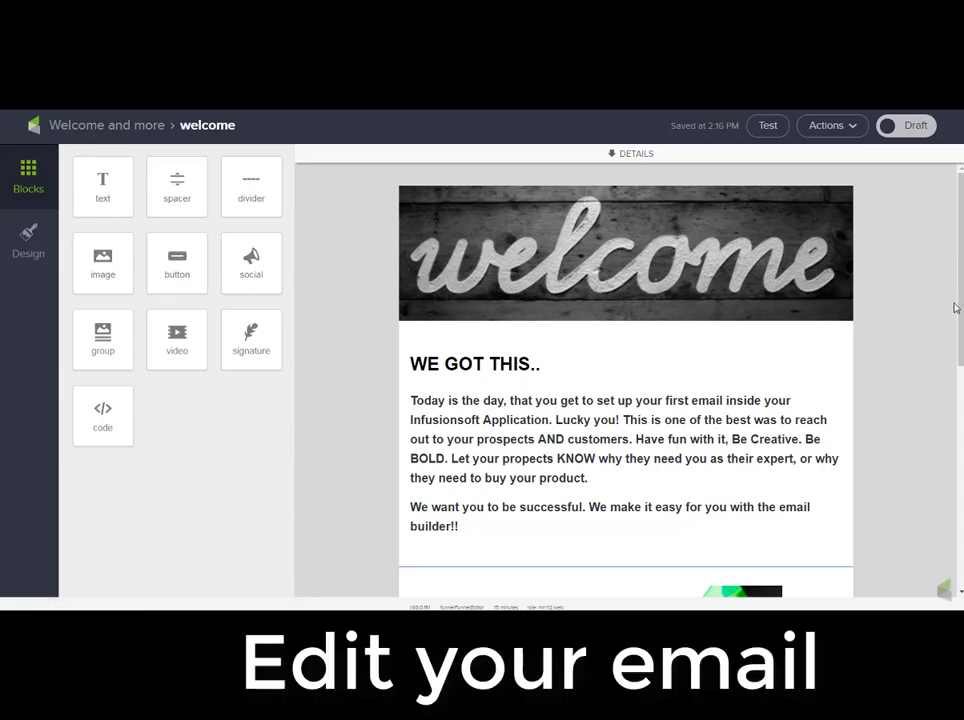
Step: Mark the welcome email as Ready and return to the "Welcome and more" sequence
click(918, 127)
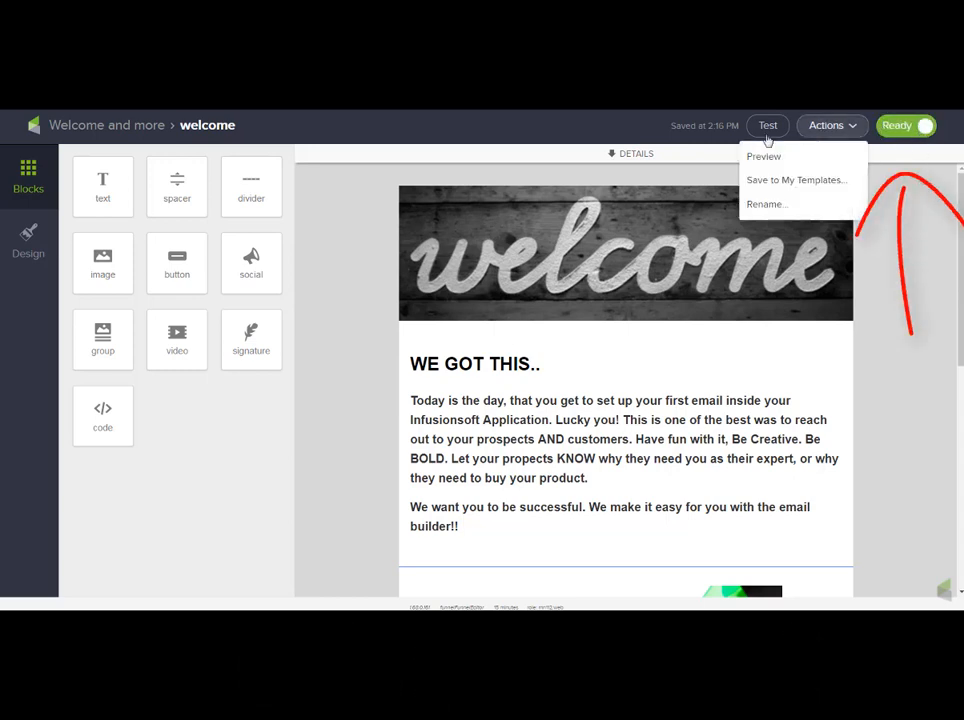
click(116, 134)
drag(443, 153, 546, 277)
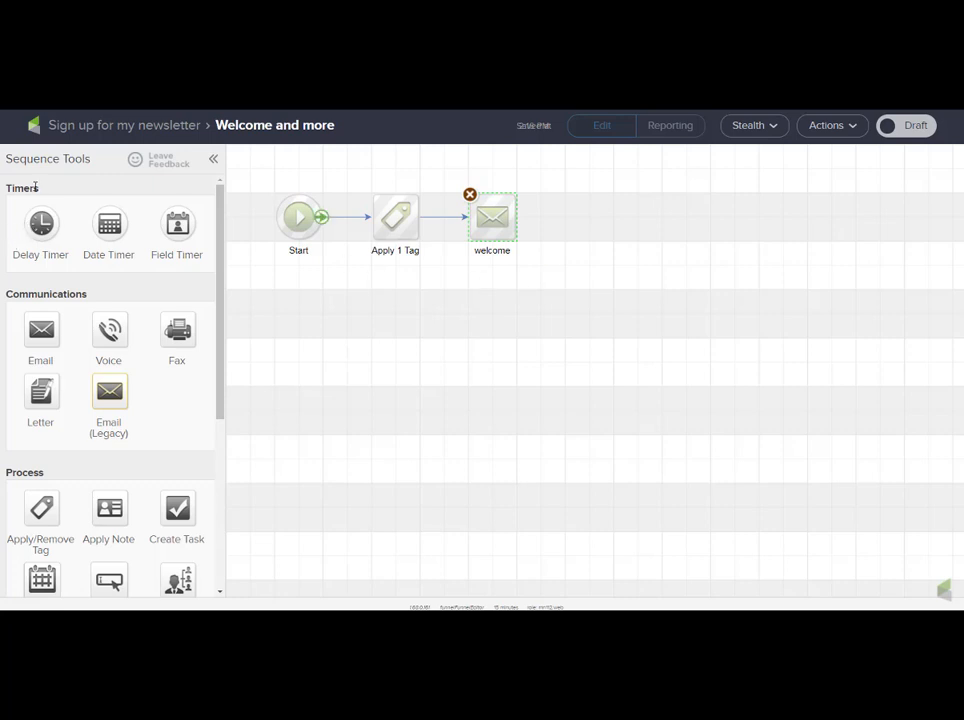
Step: Add a Delay Timer after the welcome email and redraw the connector from the email to the timer
drag(41, 223, 587, 217)
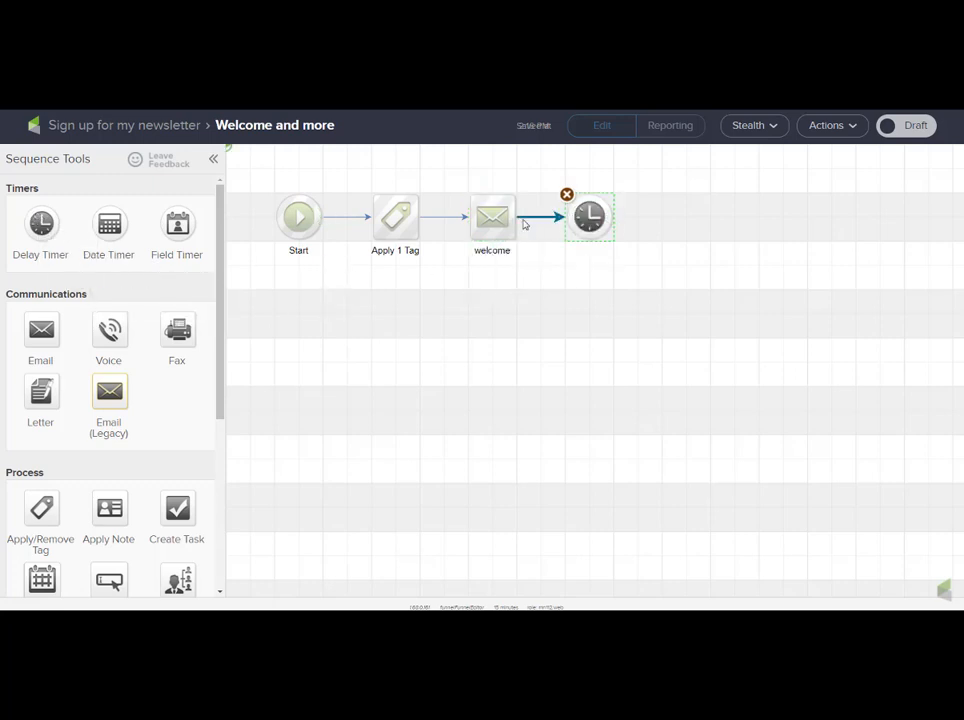
click(541, 219)
key(Delete)
mouse_move(514, 217)
drag(515, 222, 590, 218)
drag(554, 213, 678, 278)
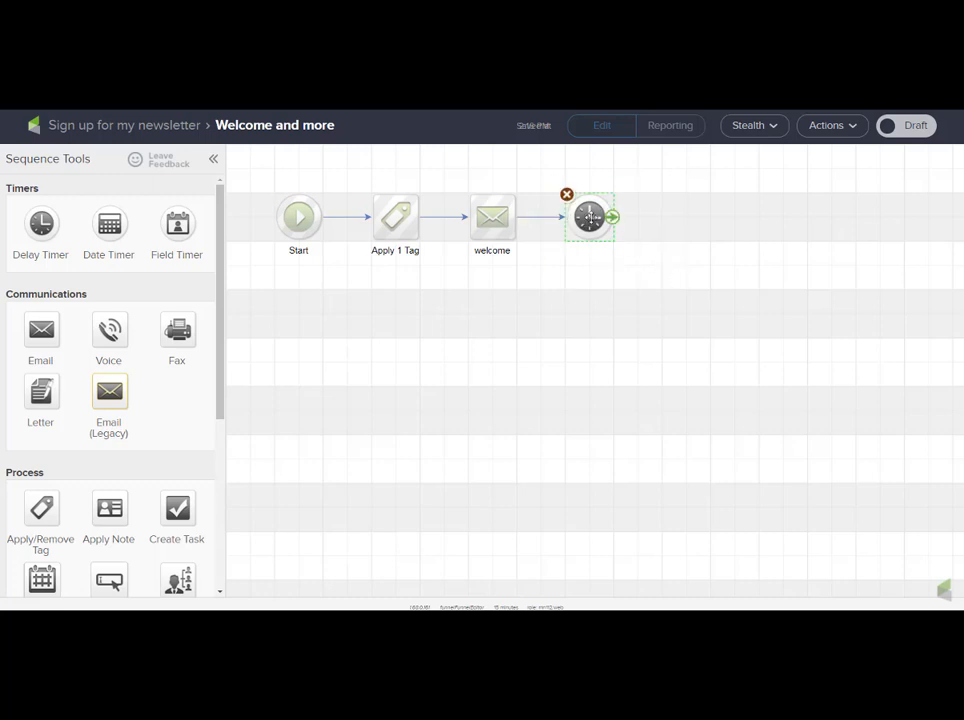
Step: Save the delay timer to wait at least 3 days and run on a weekday at 8:00 AM
double_click(590, 216)
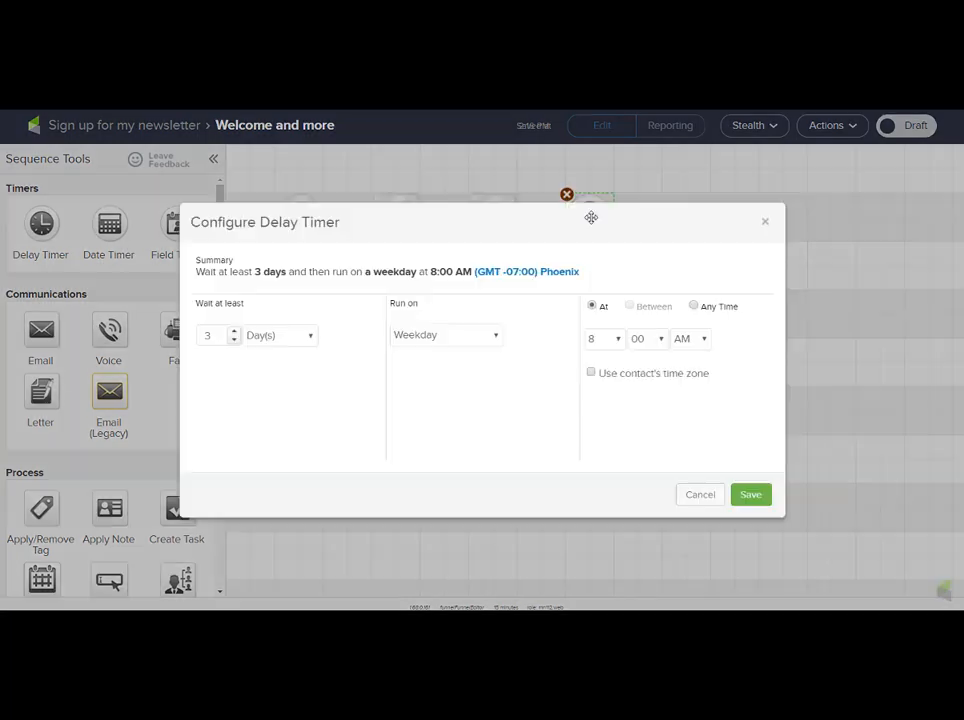
click(749, 496)
drag(549, 178, 637, 269)
click(549, 364)
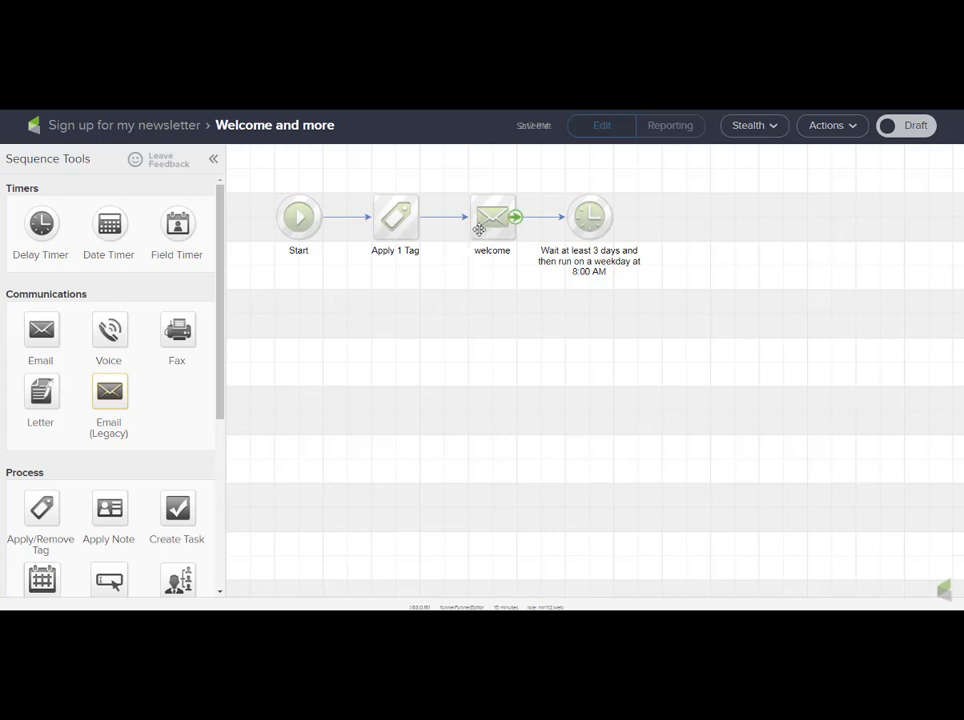
Step: Duplicate the welcome email, place the copy after the delay timer, and connect the timer to it
right_click(505, 203)
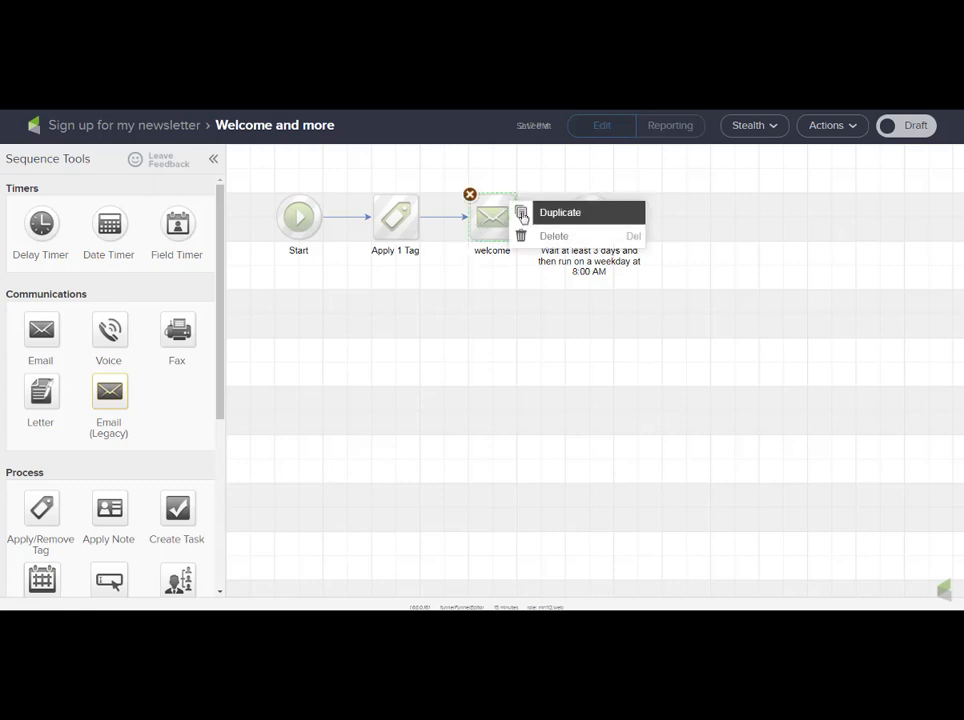
click(522, 213)
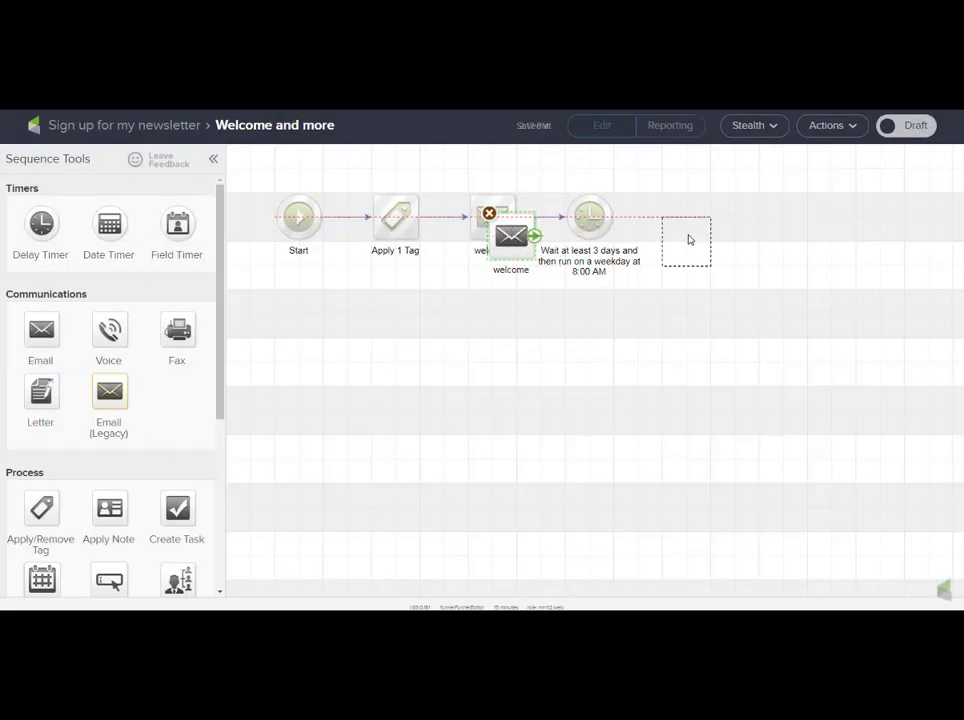
click(686, 217)
drag(610, 214, 680, 220)
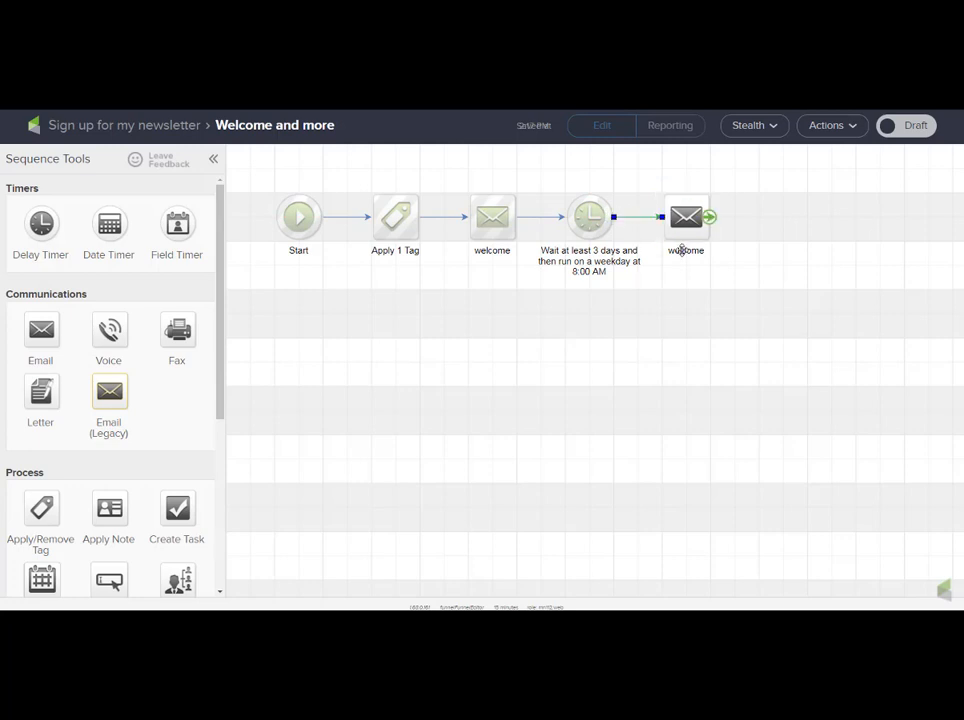
Step: Rename the duplicated email "more great info" and mark it as Ready, returning to the "Welcome and more" sequence
double_click(681, 251)
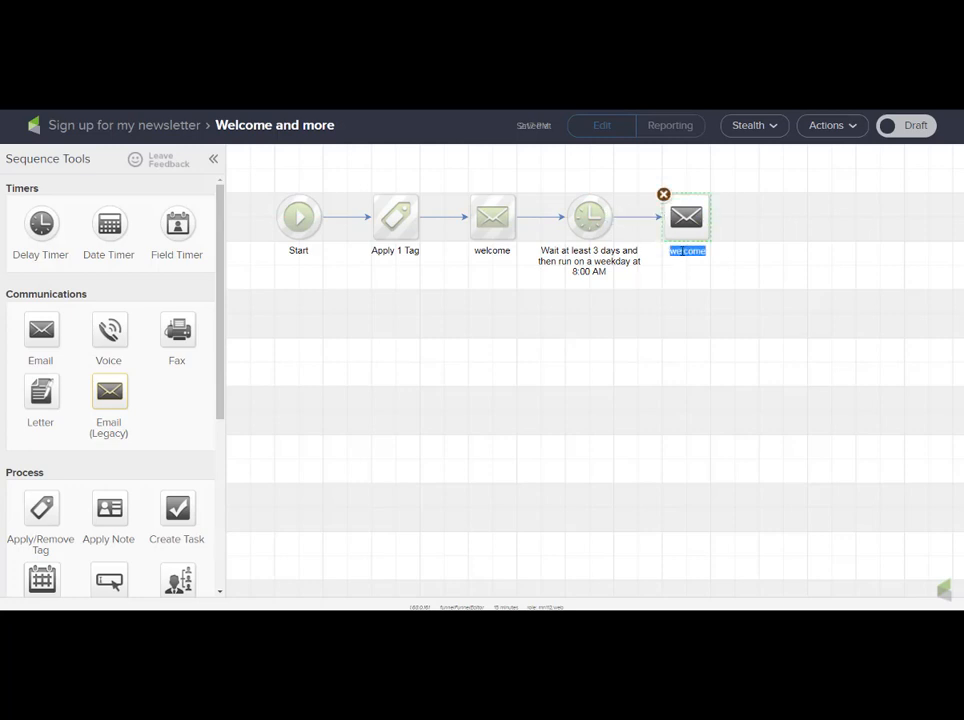
text(more great info)
double_click(689, 230)
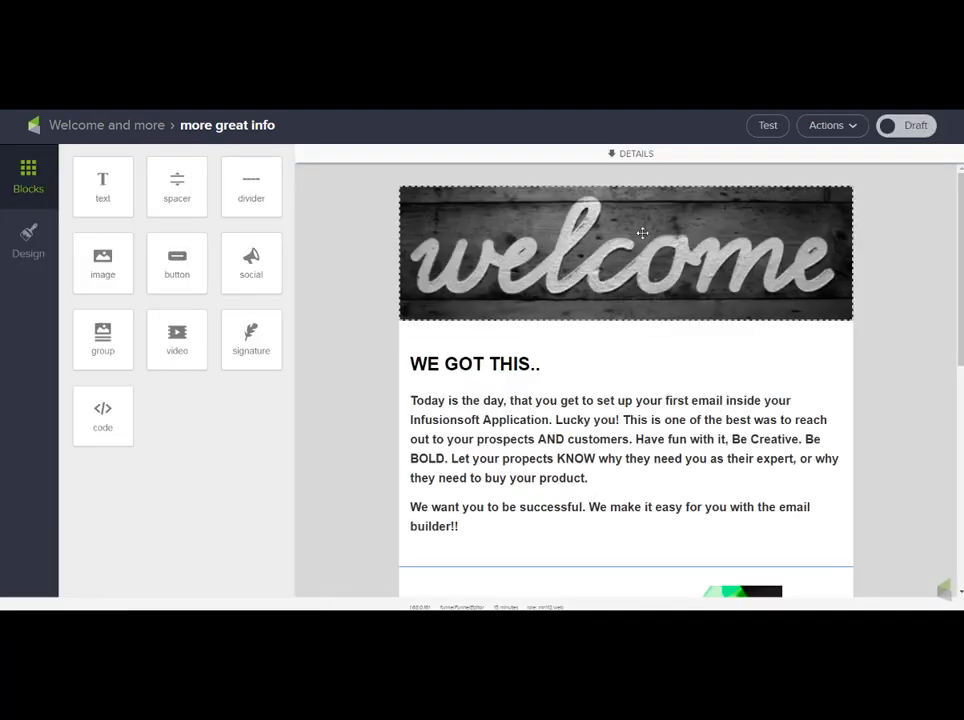
drag(551, 366, 409, 370)
click(907, 125)
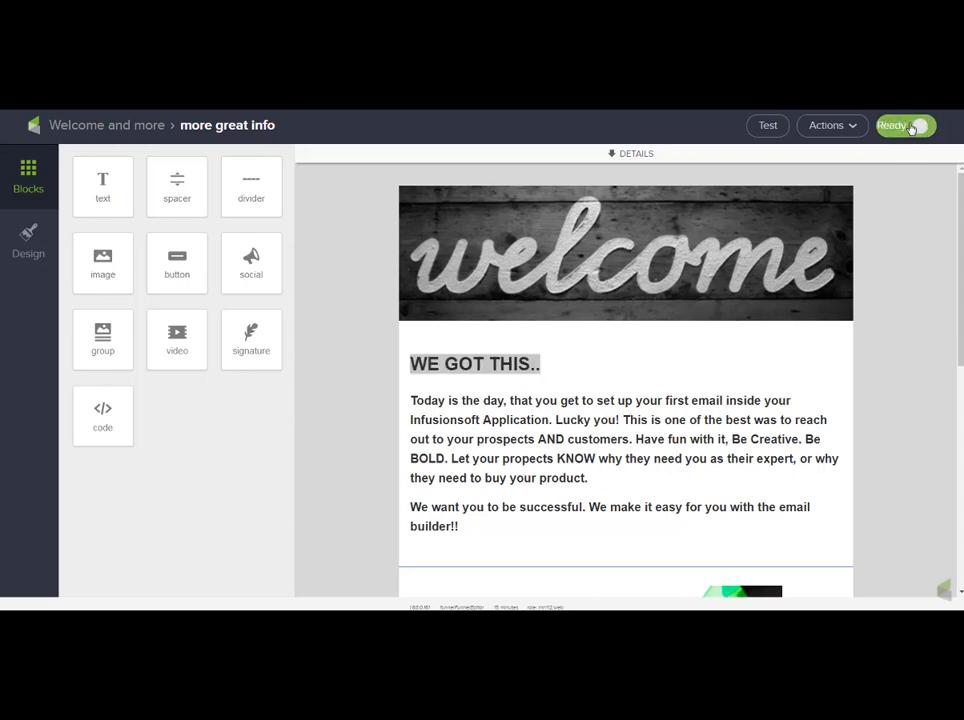
click(832, 125)
click(153, 128)
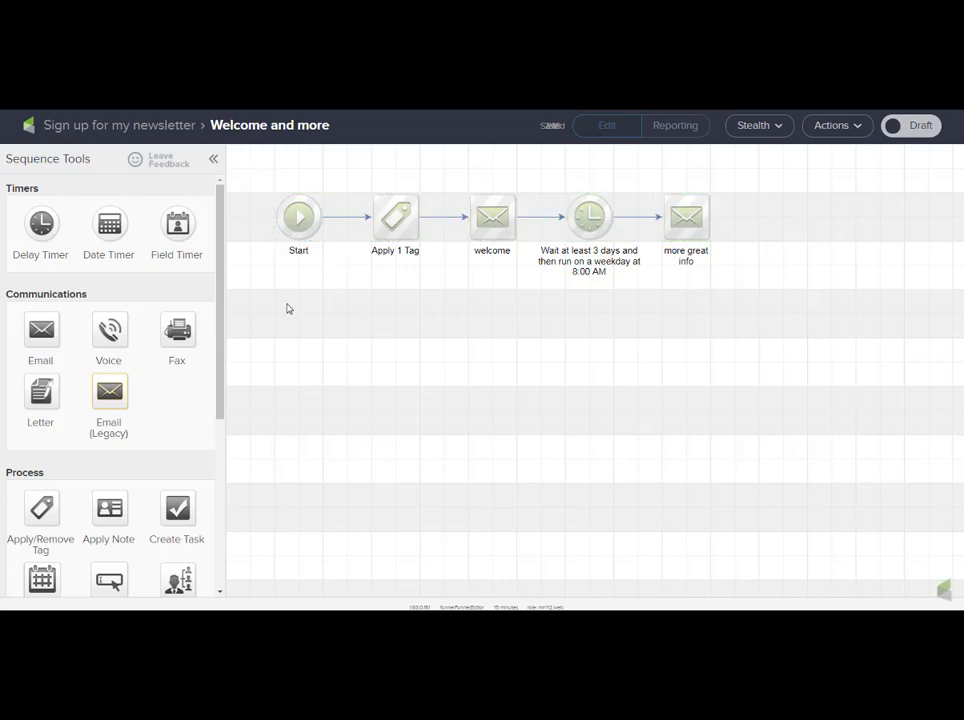
drag(343, 171, 440, 265)
drag(450, 174, 527, 289)
drag(544, 184, 619, 248)
drag(631, 184, 721, 290)
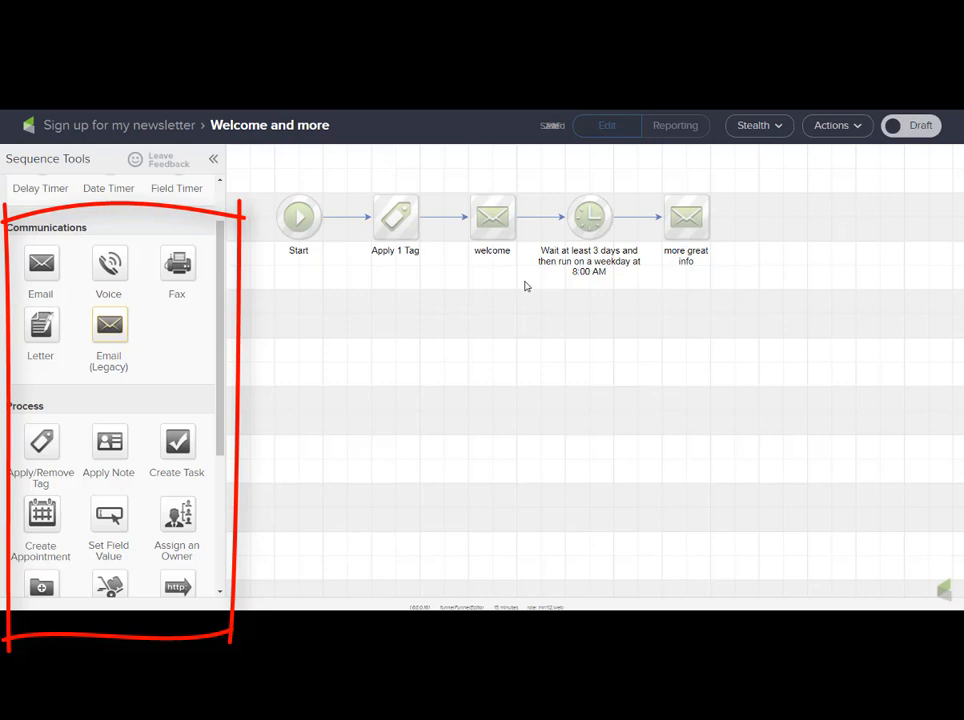
drag(247, 161, 736, 295)
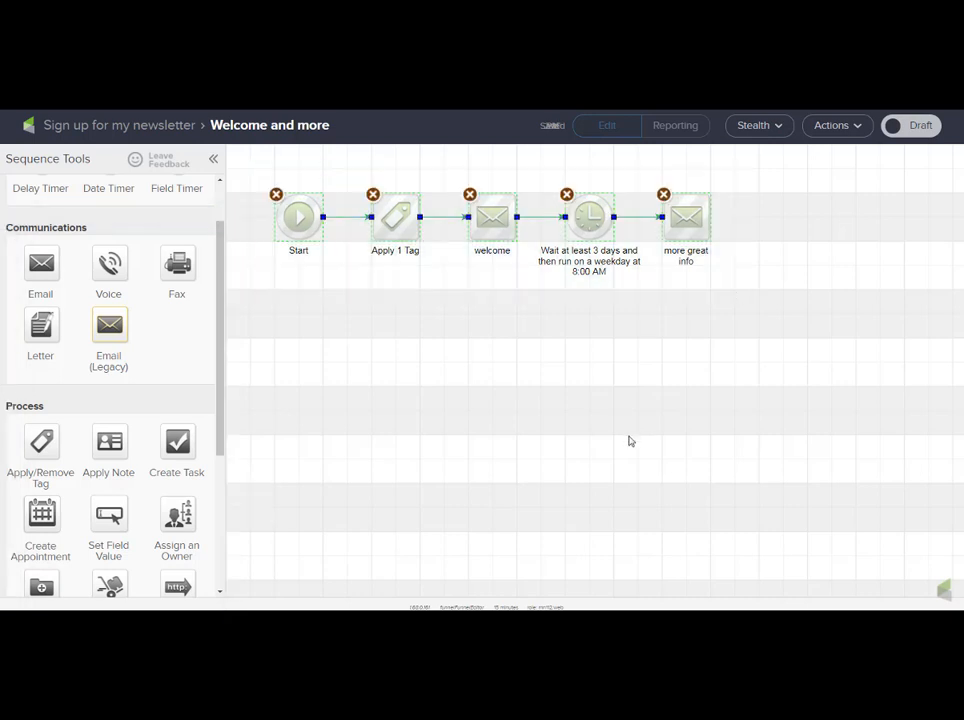
click(598, 426)
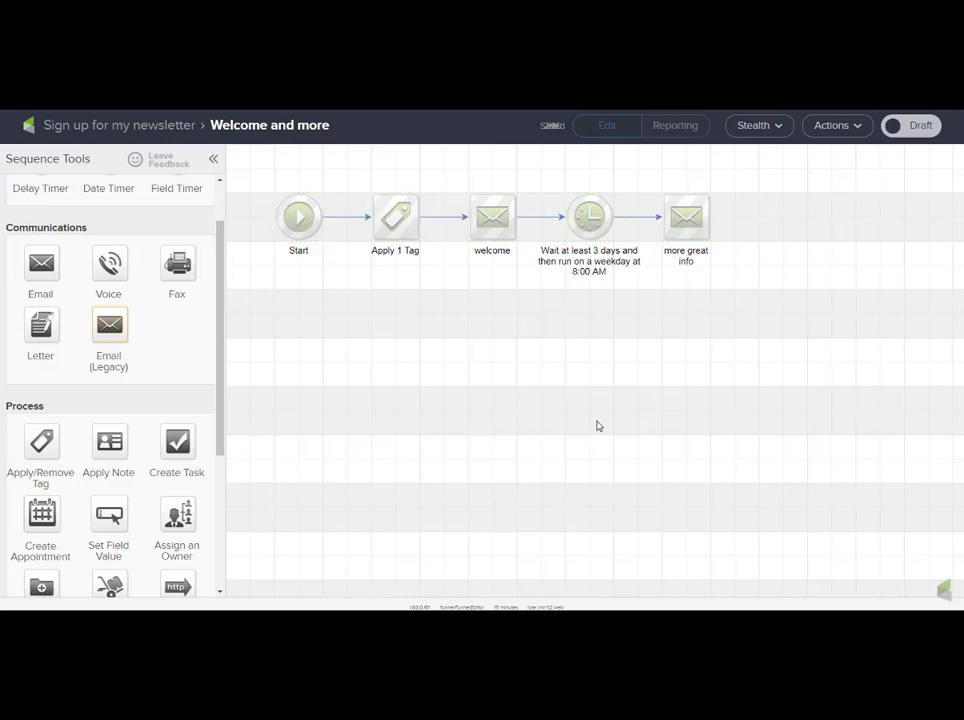
drag(359, 164, 535, 277)
drag(535, 172, 637, 299)
drag(646, 180, 727, 284)
Step: Review which tag the Apply Tag element of the sequence applies, closing its configuration without changes
click(393, 206)
double_click(393, 206)
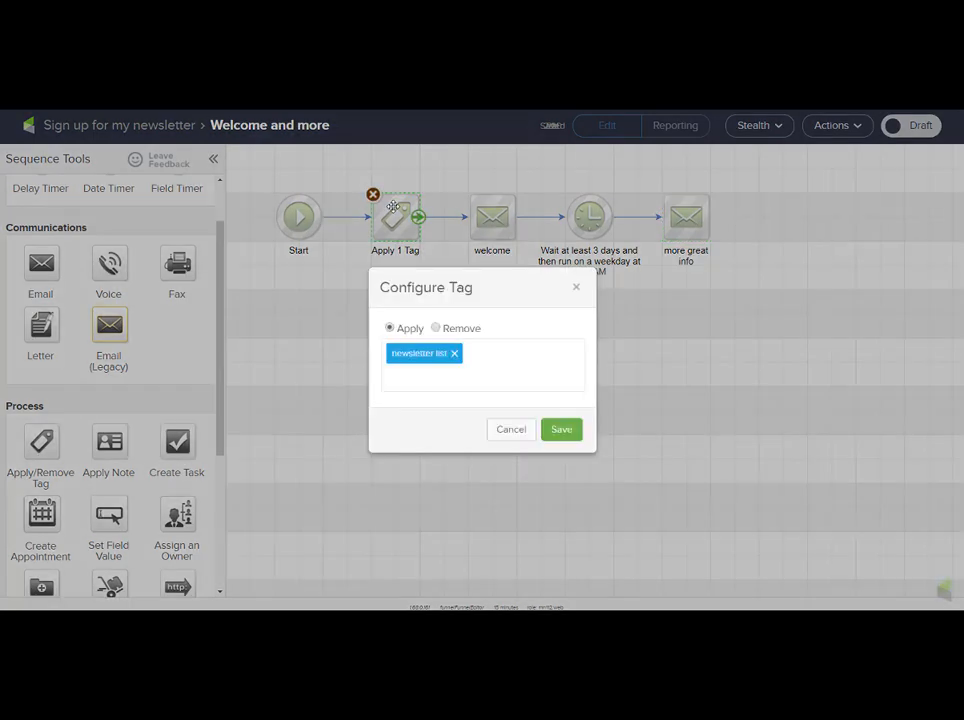
click(576, 291)
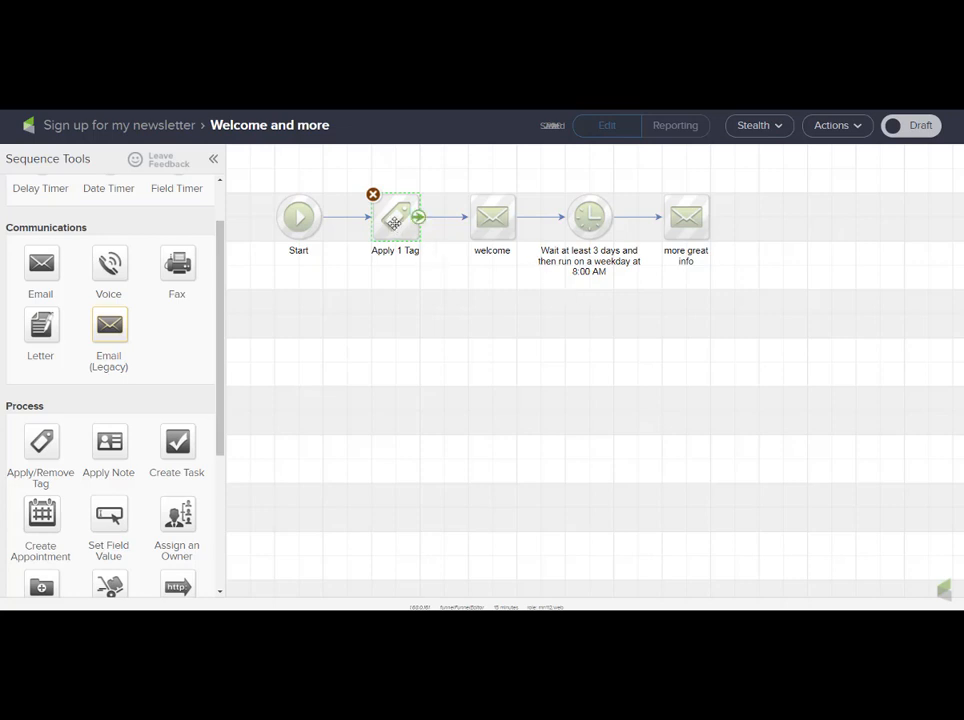
double_click(394, 223)
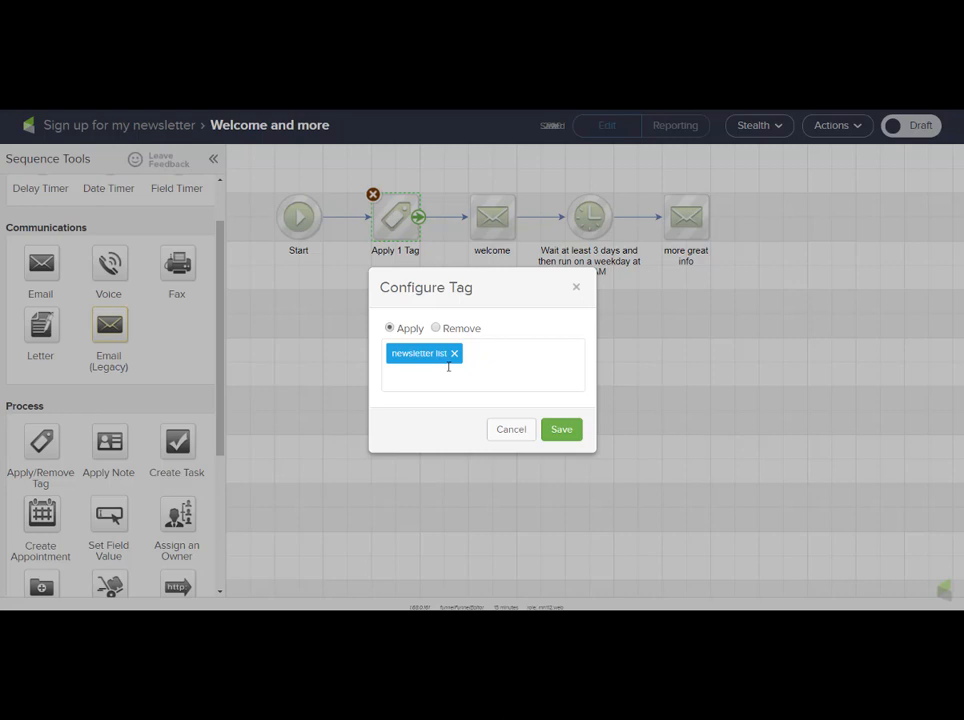
click(576, 287)
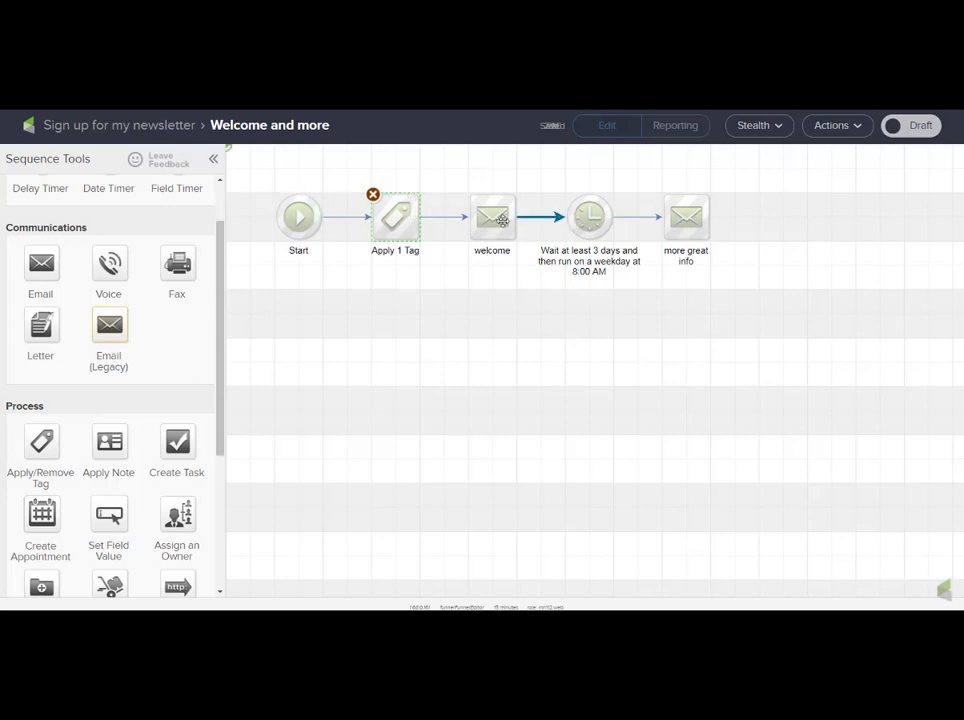
Step: Mark the "Welcome and more" sequence as Ready and return to the "Sign up for my newsletter" campaign
click(917, 127)
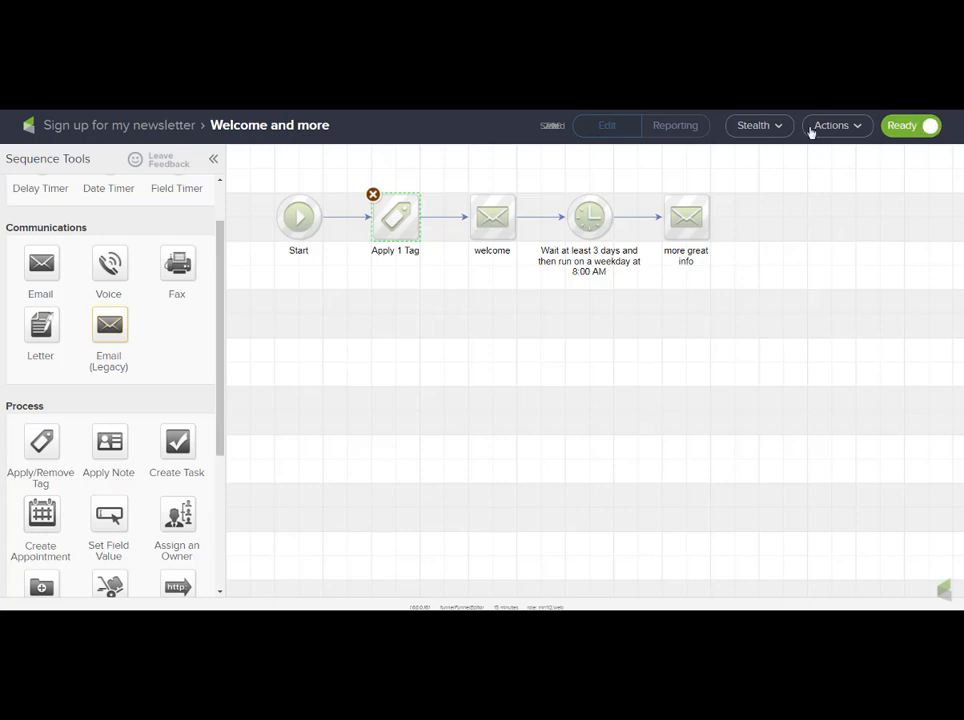
click(160, 130)
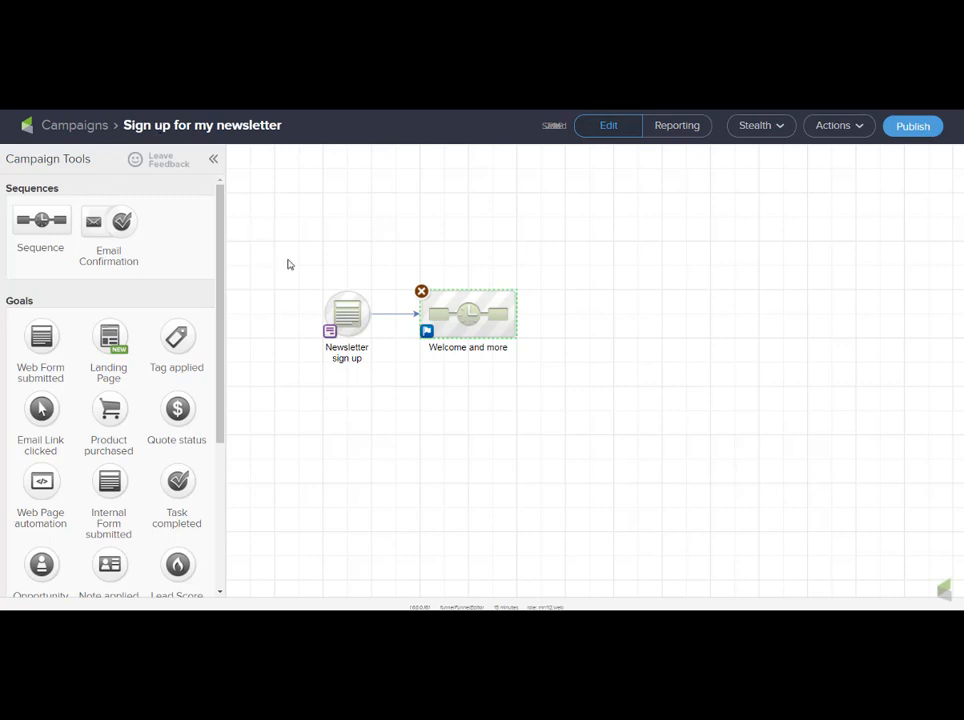
drag(292, 259, 395, 376)
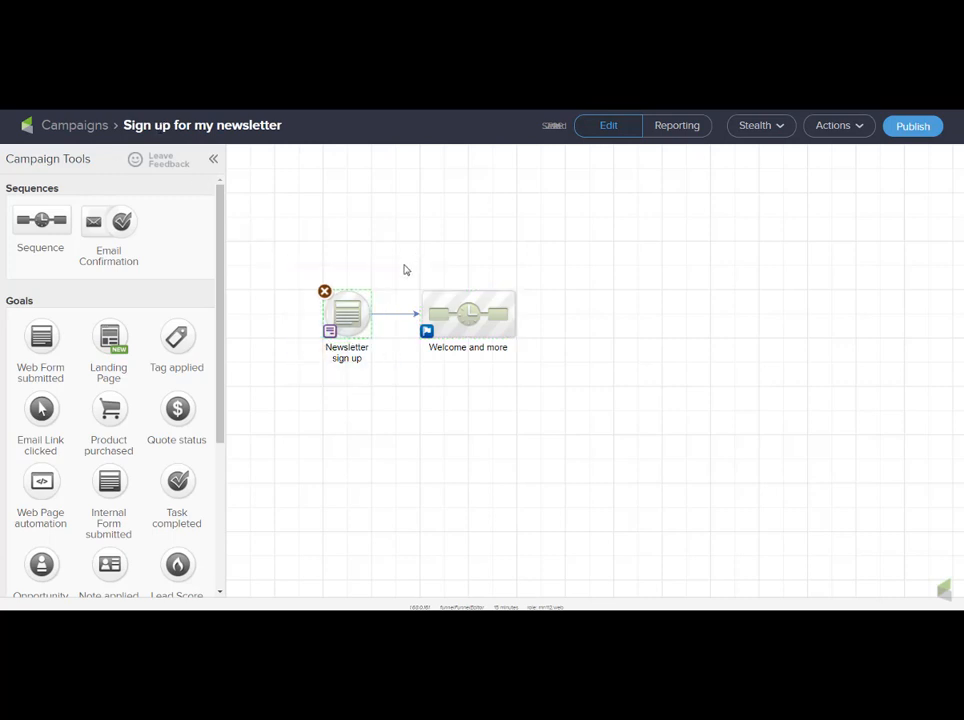
drag(406, 257, 546, 376)
click(623, 366)
drag(290, 259, 381, 381)
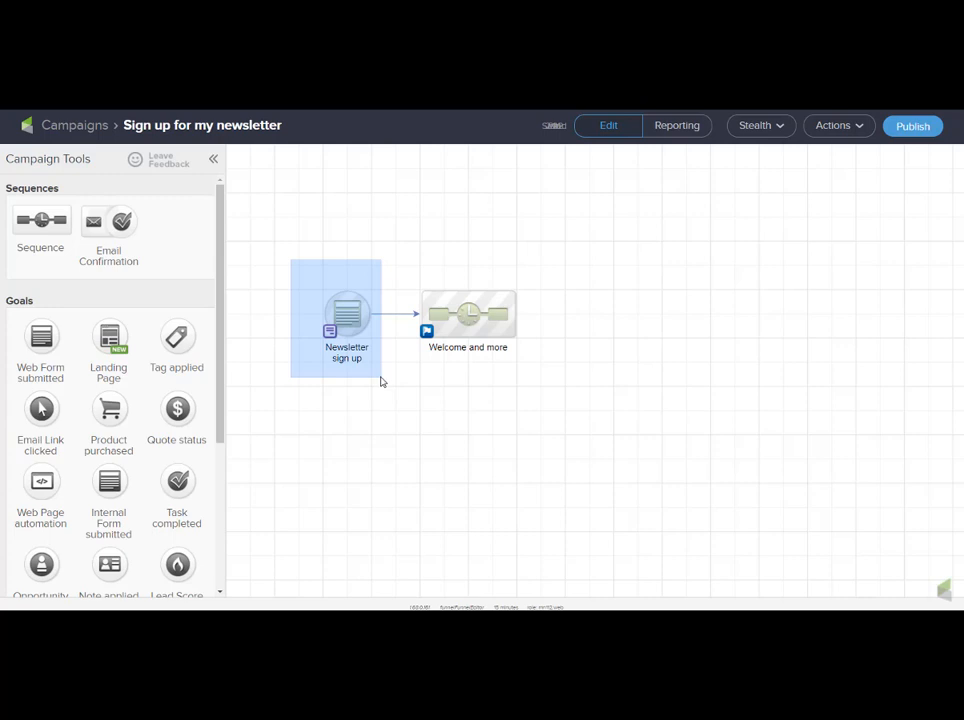
drag(381, 381, 381, 379)
drag(395, 259, 537, 377)
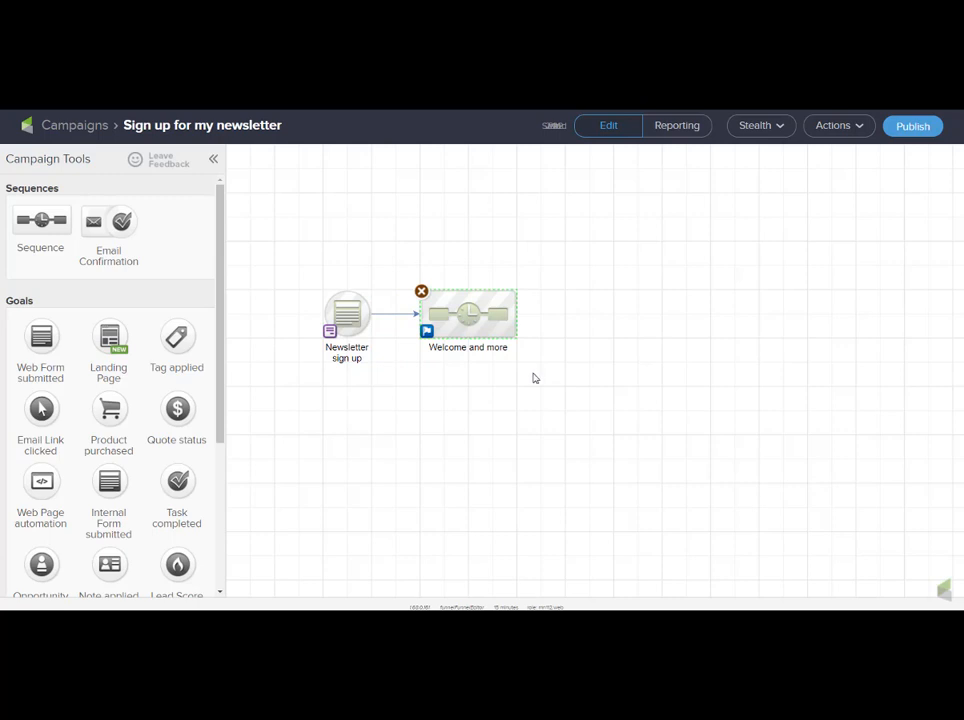
click(530, 423)
Step: Review the Campaign Checklist, including the functional inspection item, and publish the campaign
click(928, 130)
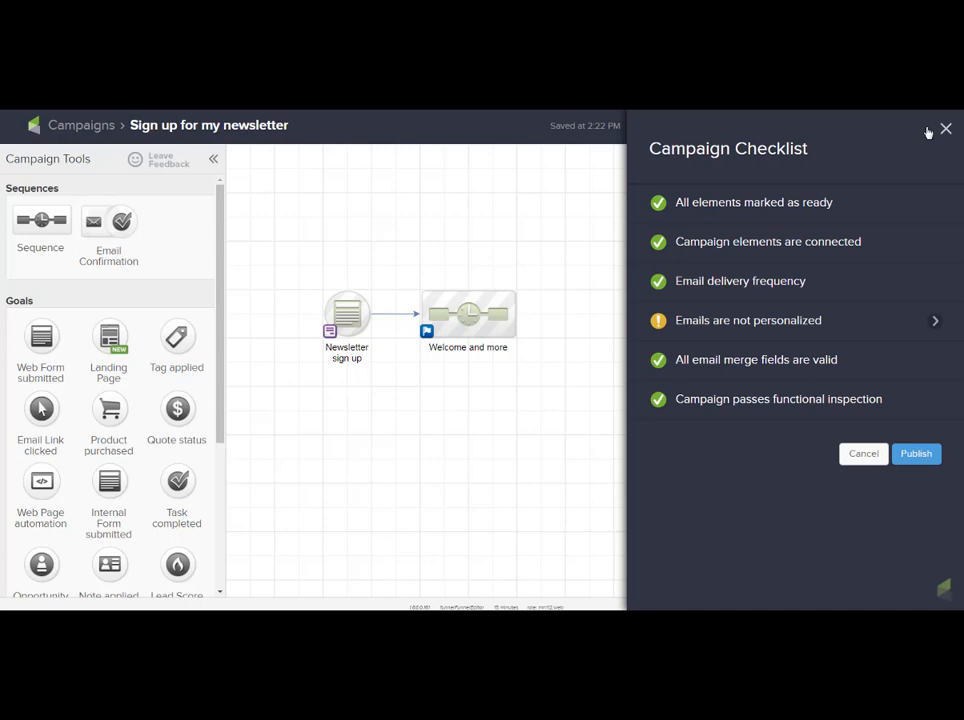
mouse_move(660, 325)
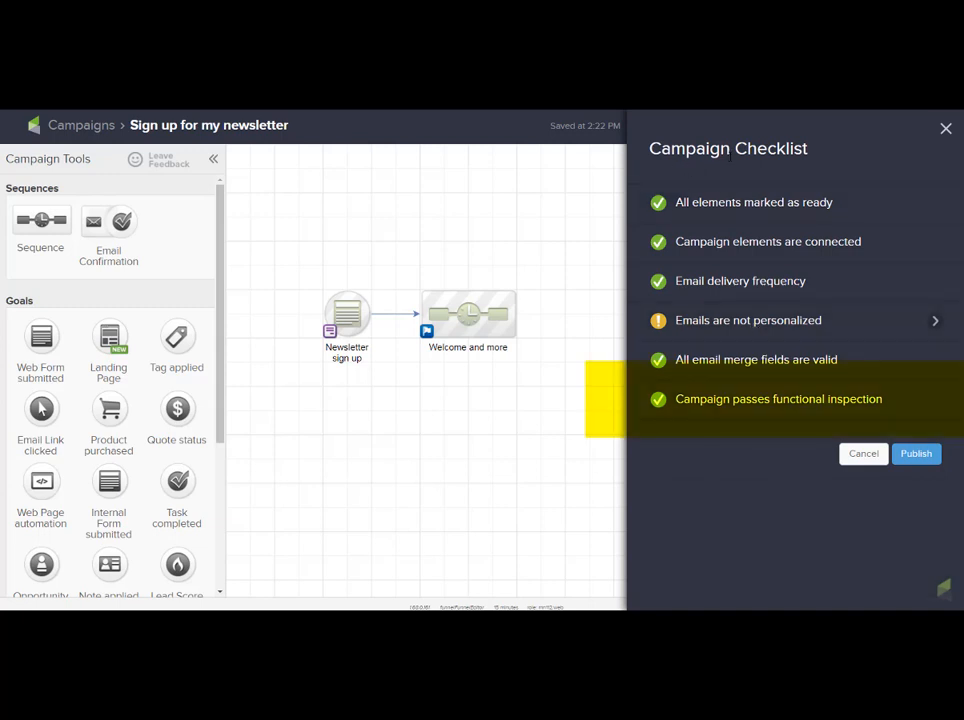
mouse_move(686, 398)
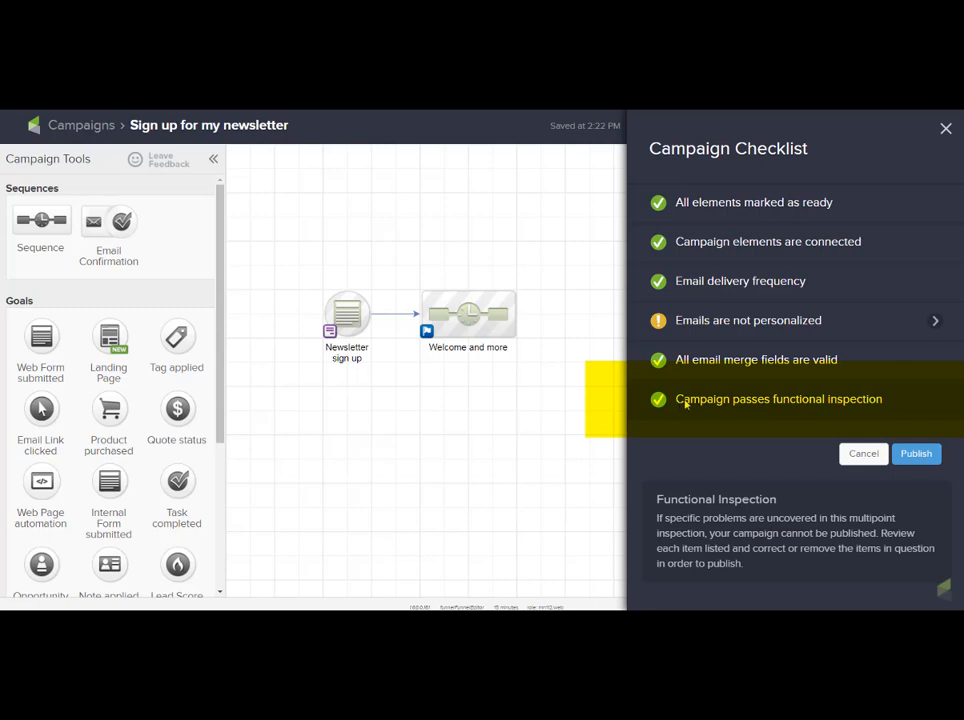
drag(862, 413, 907, 414)
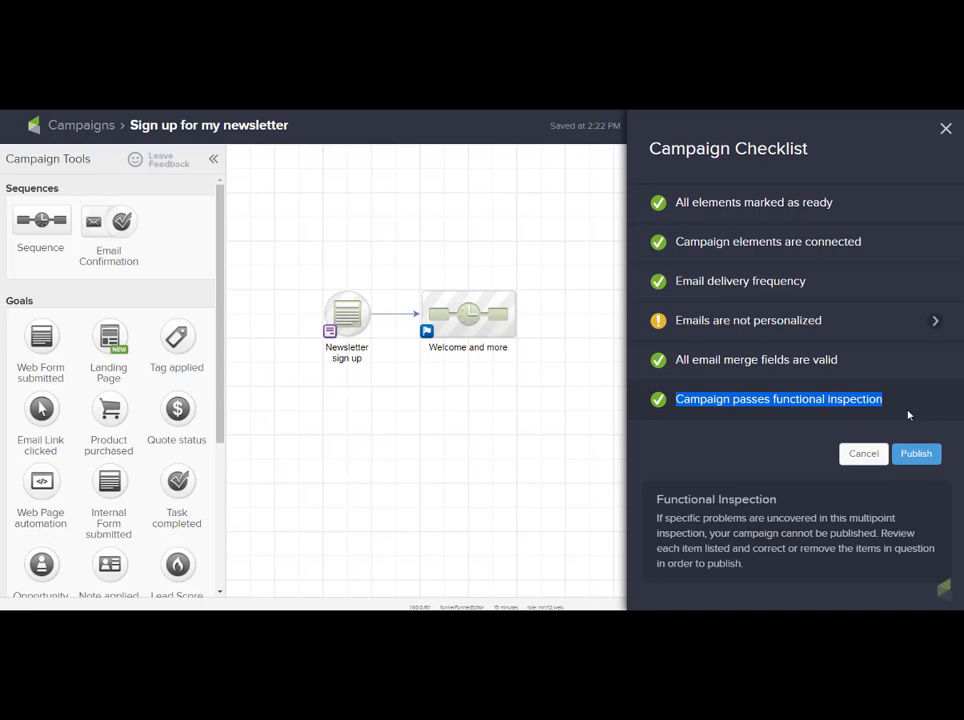
click(916, 453)
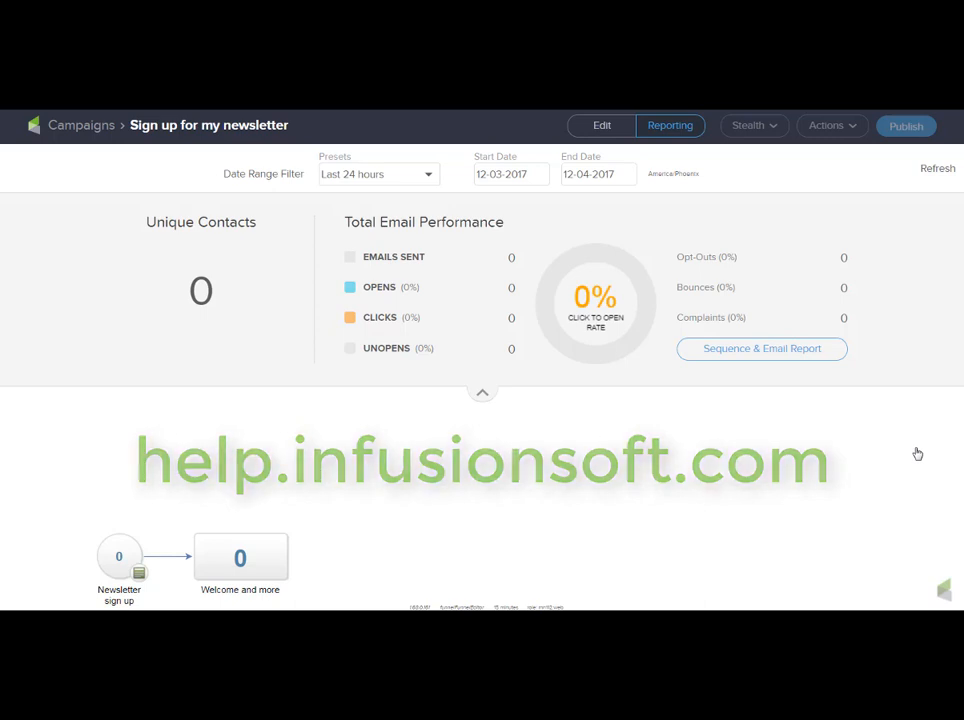
Step: Switch the published campaign from reporting back to editing to view its web form goal and sequence
click(601, 125)
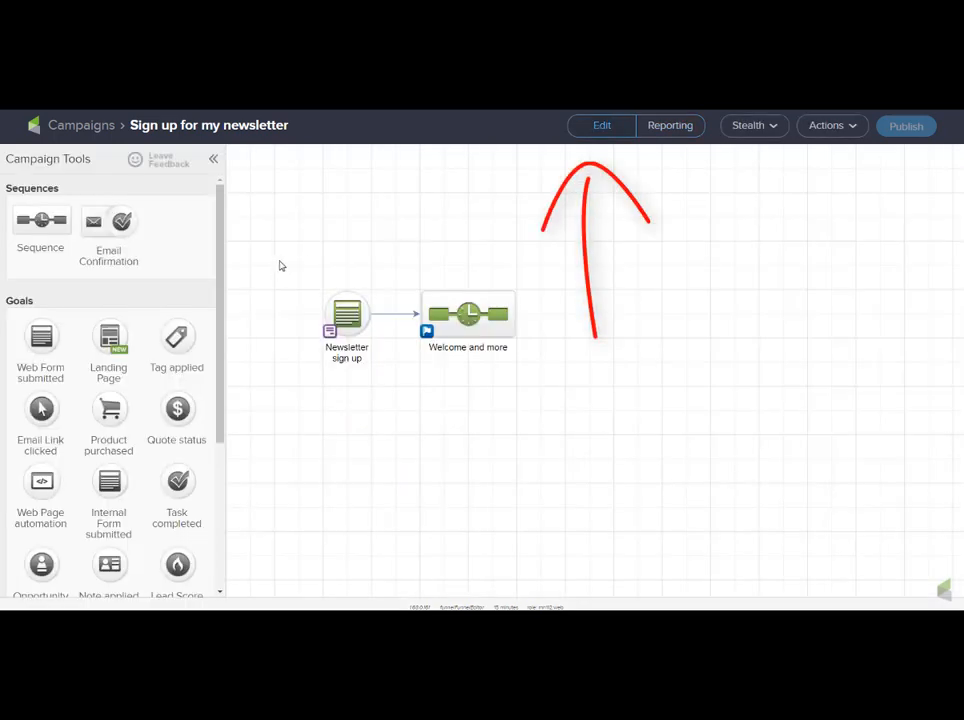
mouse_move(292, 258)
mouse_down()
mouse_move(327, 366)
mouse_move(545, 395)
mouse_up()
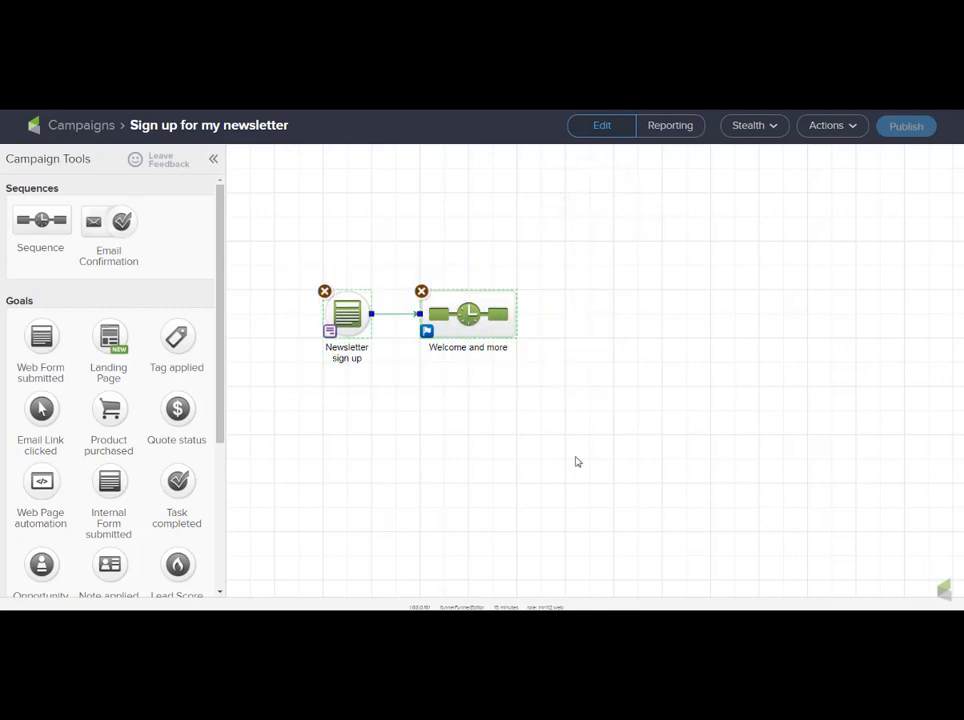
click(565, 481)
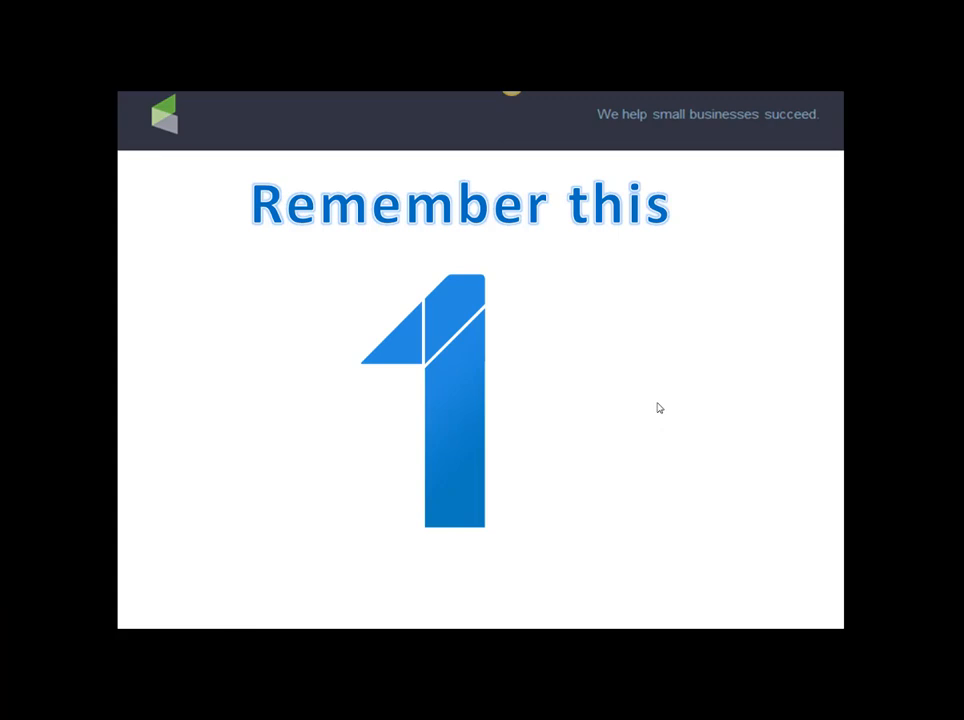
click(660, 492)
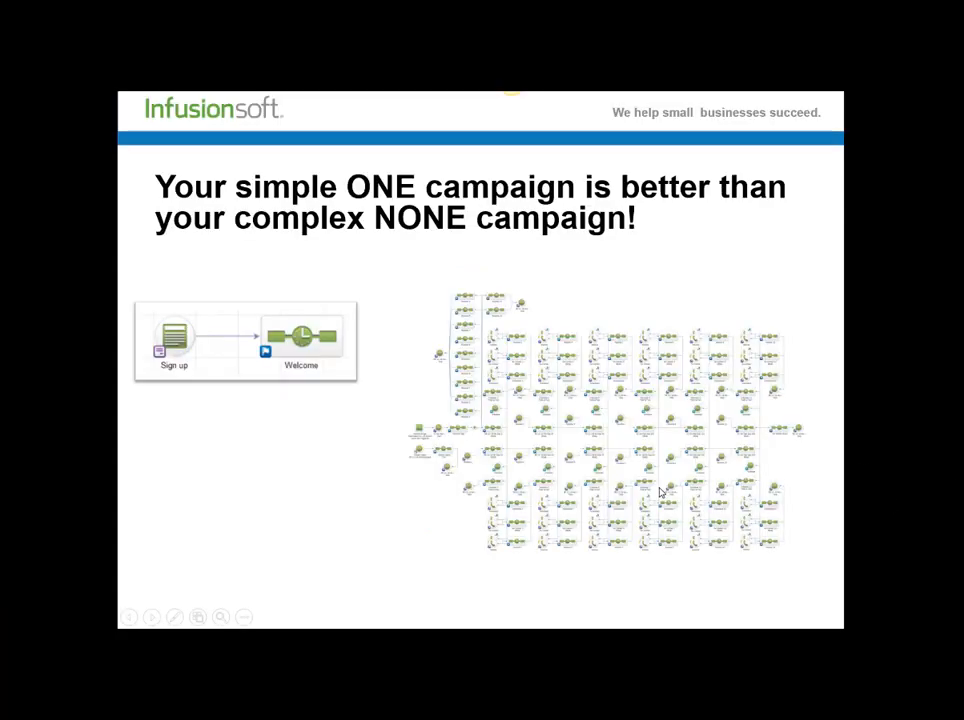